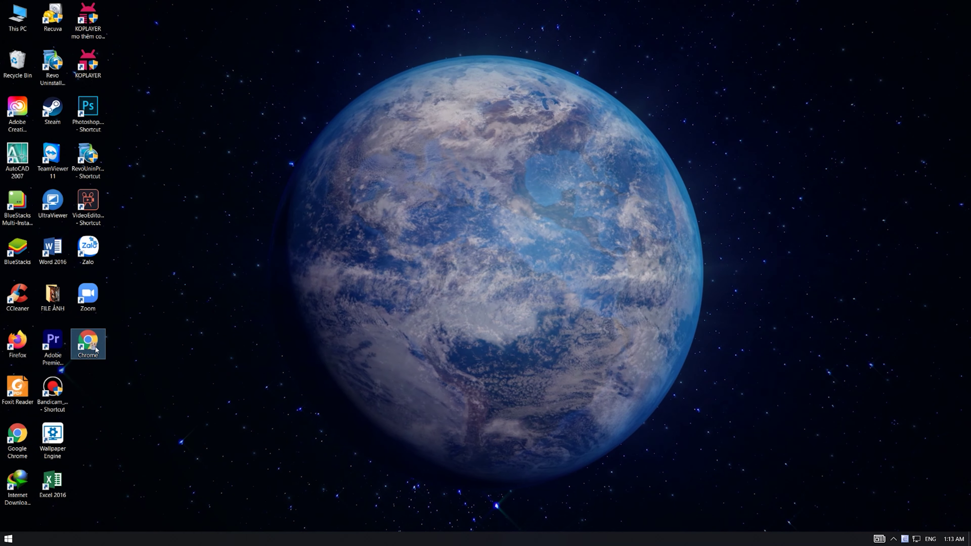
Launch Google Chrome from the desktop shortcut.
{"action": "double_click", "coordinate": [88, 343]}
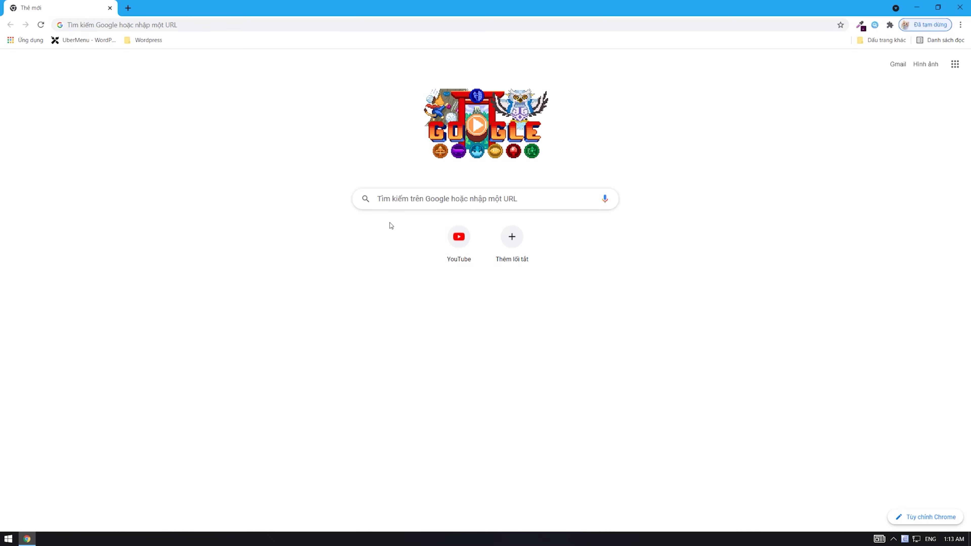
Search Google for 'tinypng' and open the TinyPNG website at tinypng.com.
{"action": "left_click", "coordinate": [393, 201]}
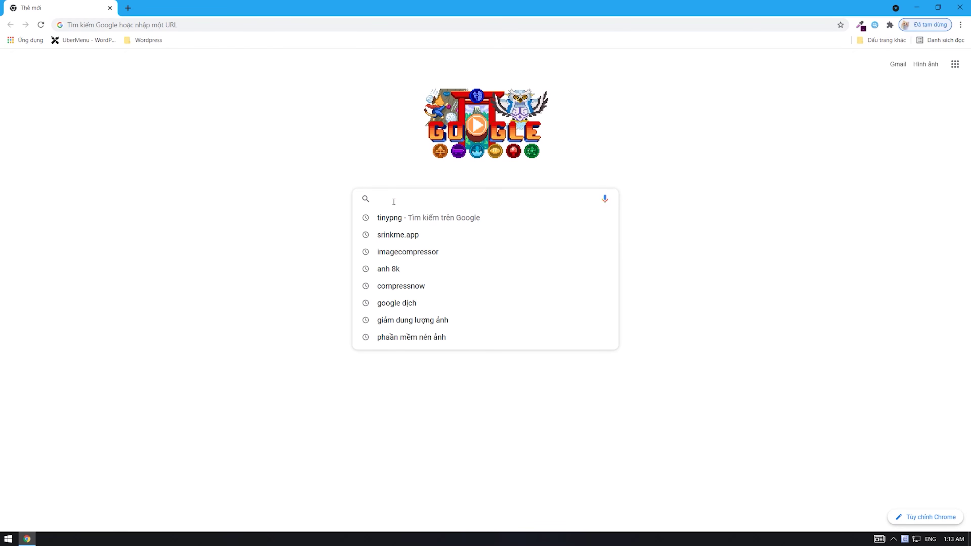
{"action": "type", "text": "t"}
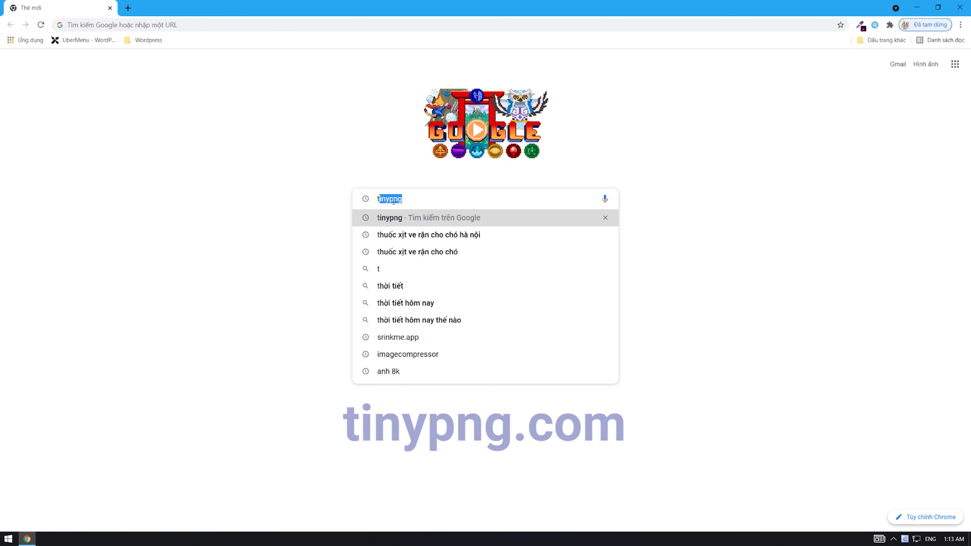
{"action": "type", "text": "in"}
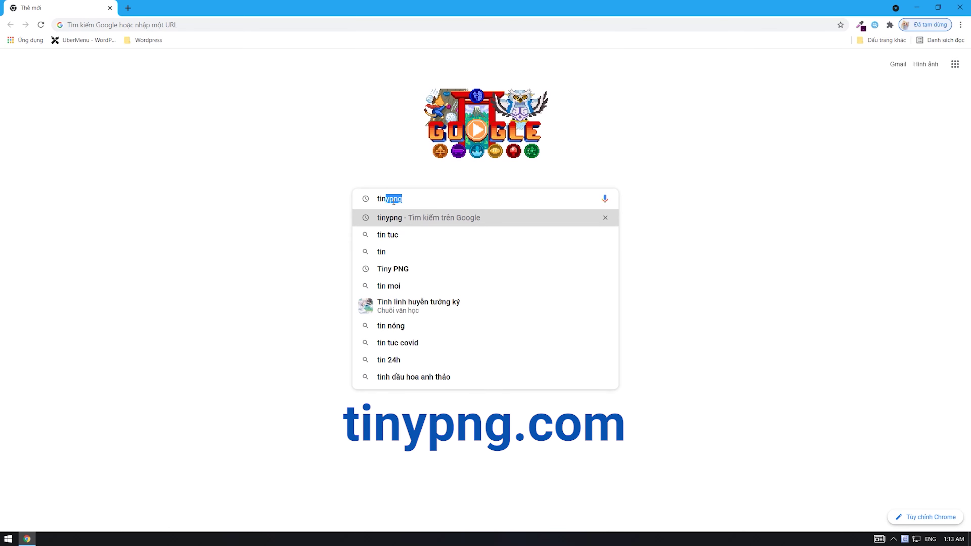
{"action": "type", "text": "y"}
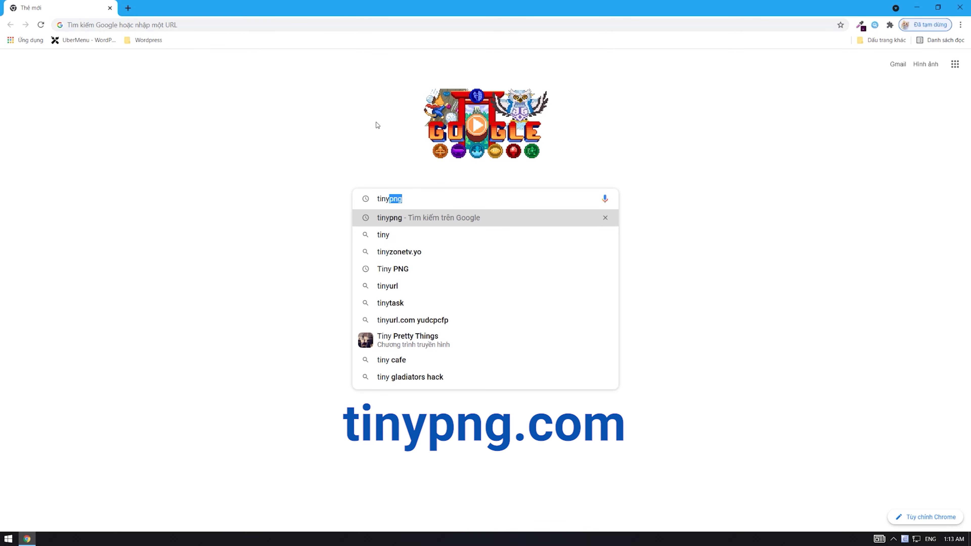
{"action": "left_click", "coordinate": [398, 218]}
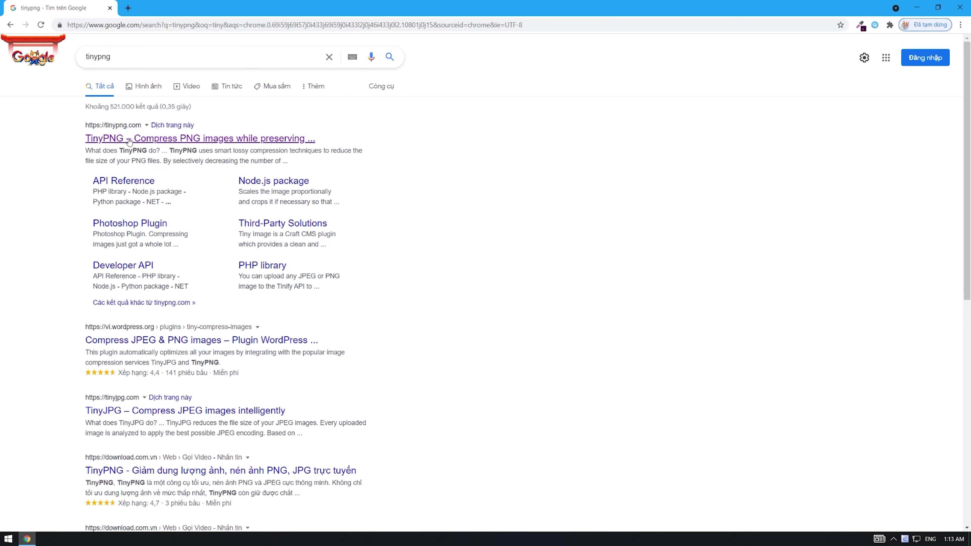
{"action": "left_click", "coordinate": [109, 140]}
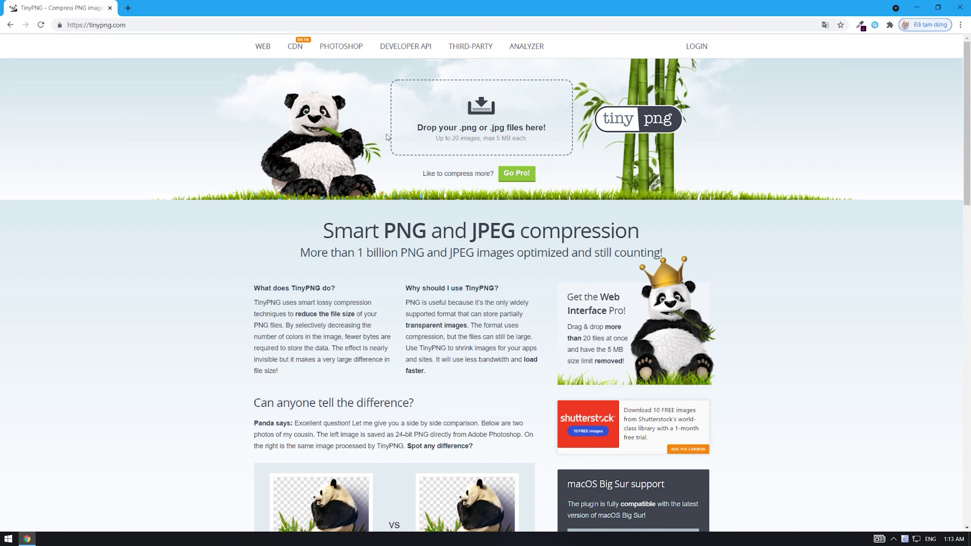
Upload pexels-secret-garden-931177.jpg to TinyPNG, compressing it from 3.8 MB to 1.8 MB.
{"action": "left_click", "coordinate": [477, 111]}
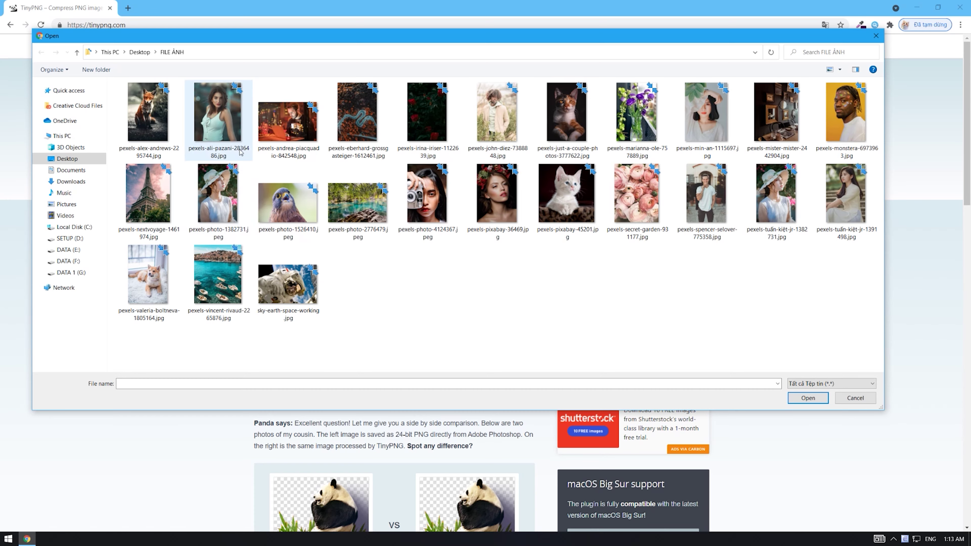
{"action": "left_click", "coordinate": [632, 205]}
{"action": "double_click", "coordinate": [631, 203]}
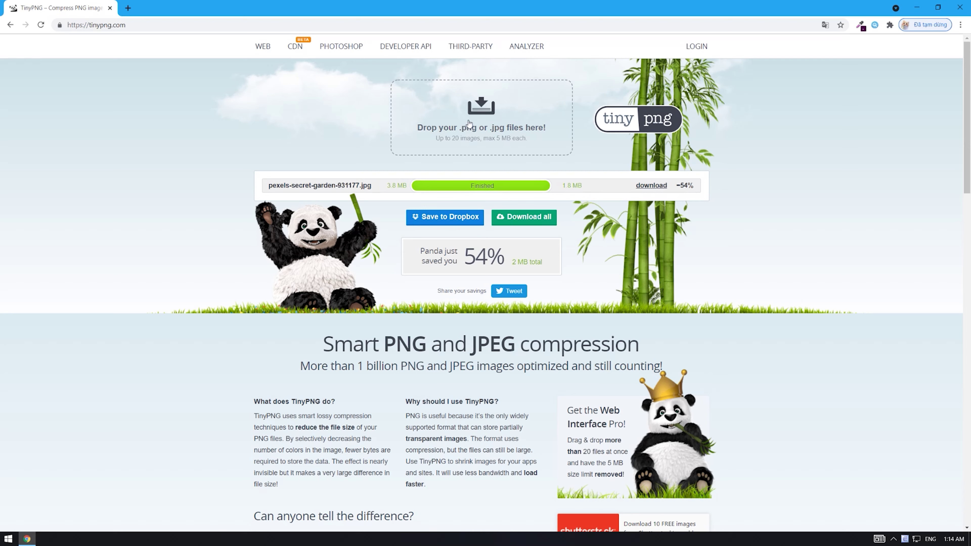
Compress six more photos (64% total savings) and download the 1.66 MB secret garden image.
{"action": "left_click", "coordinate": [482, 115]}
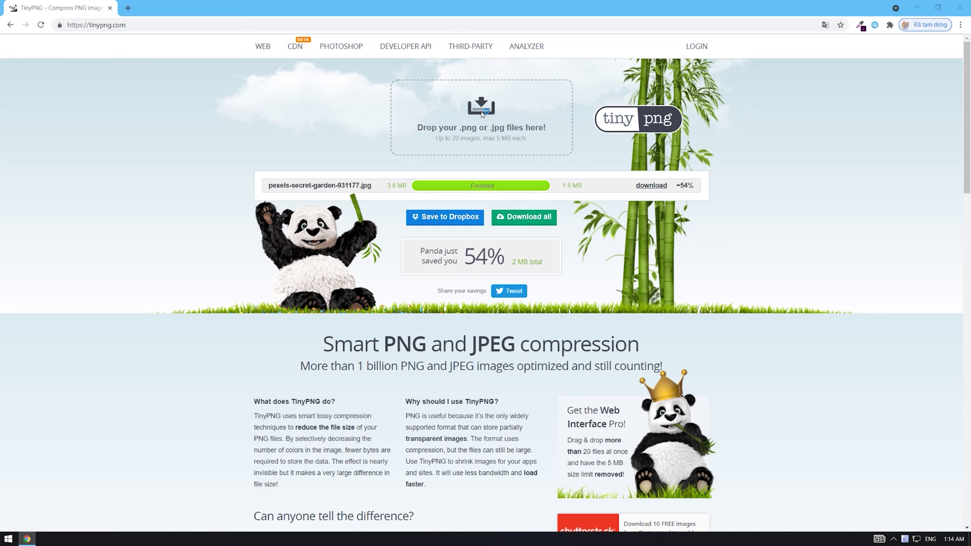
{"action": "left_click_drag", "start_coordinate": [859, 264], "coordinate": [715, 130]}
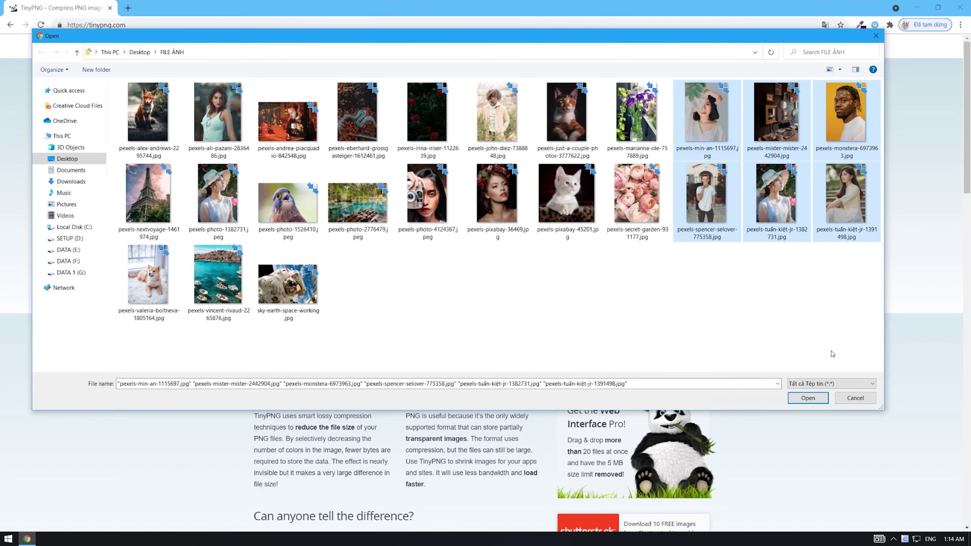
{"action": "left_click", "coordinate": [810, 398]}
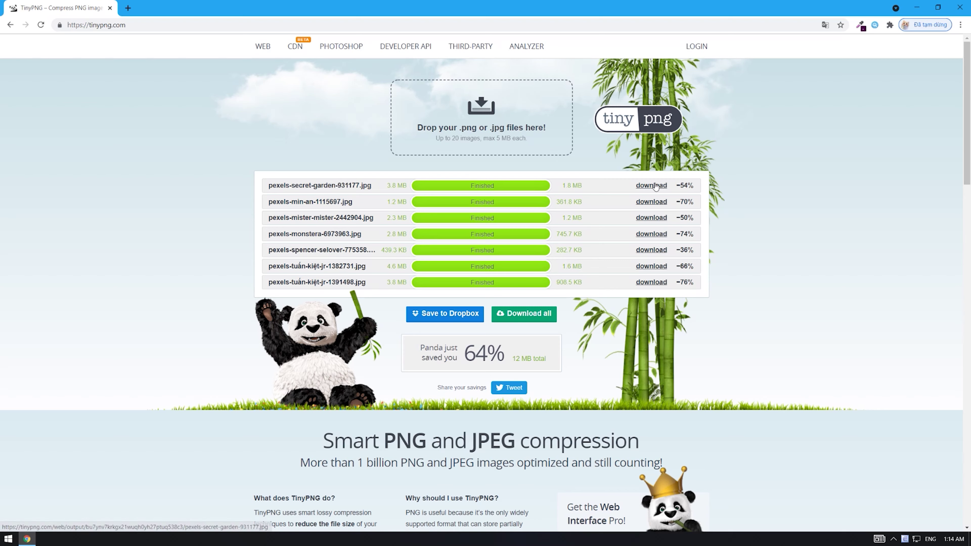
{"action": "left_click", "coordinate": [655, 187]}
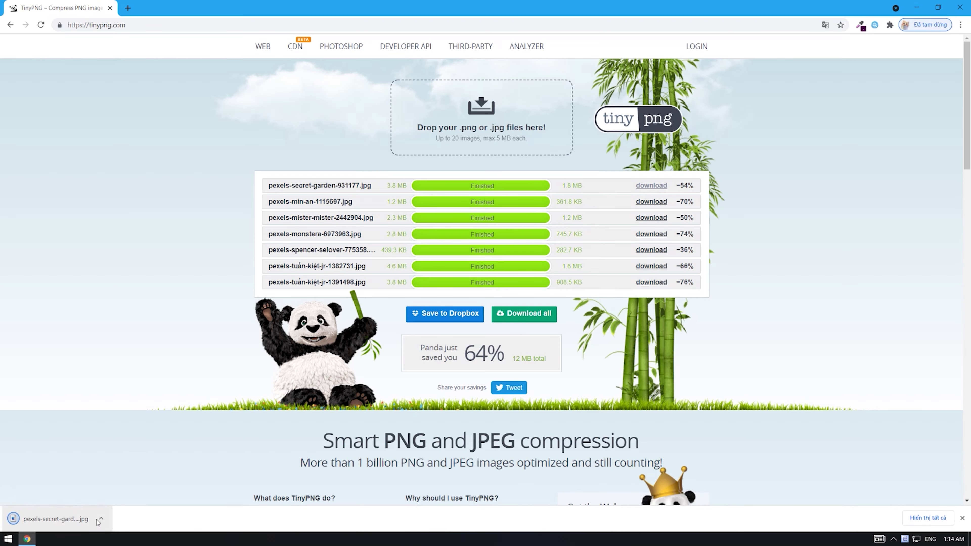
{"action": "left_click", "coordinate": [101, 518]}
{"action": "left_click", "coordinate": [130, 495]}
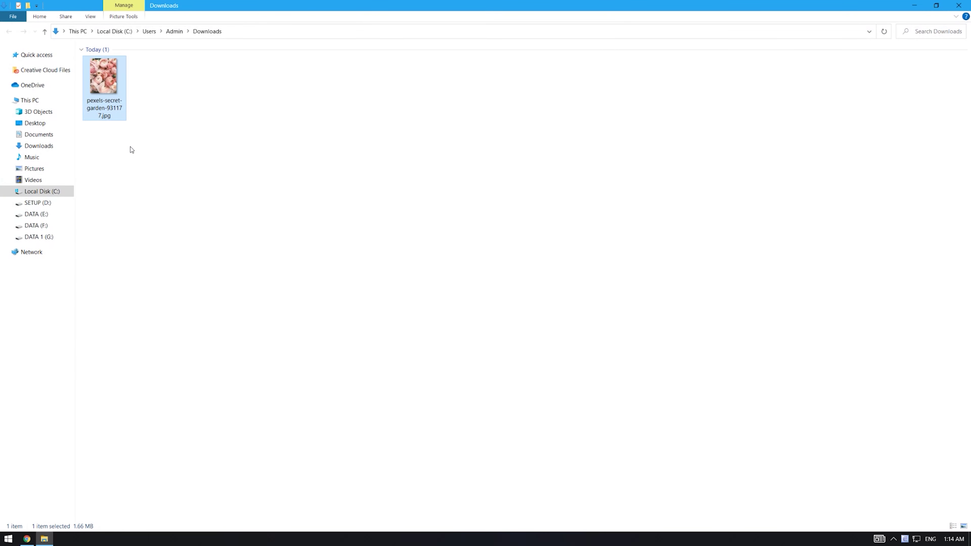
{"action": "double_click", "coordinate": [106, 89]}
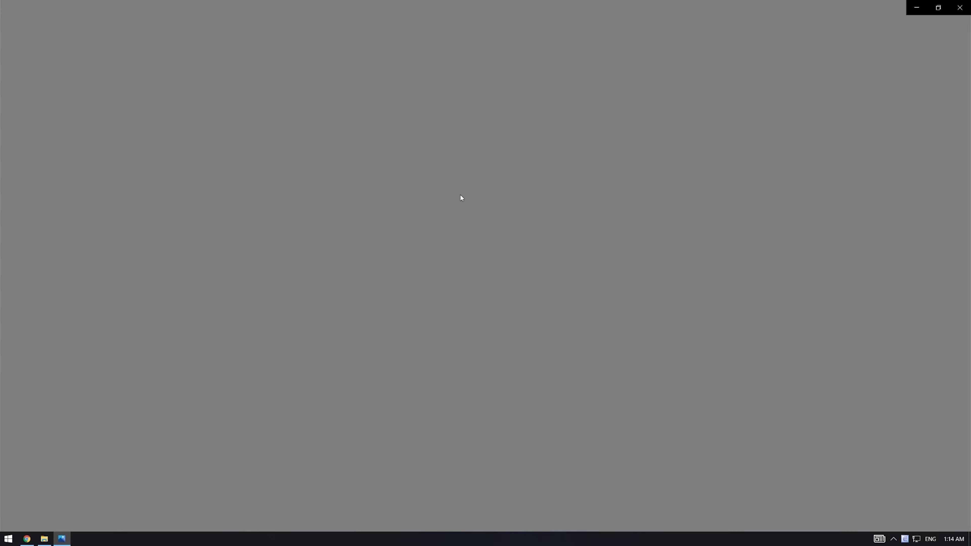
{"action": "scroll", "coordinate": [498, 244], "scroll_direction": "up", "scroll_amount": 2}
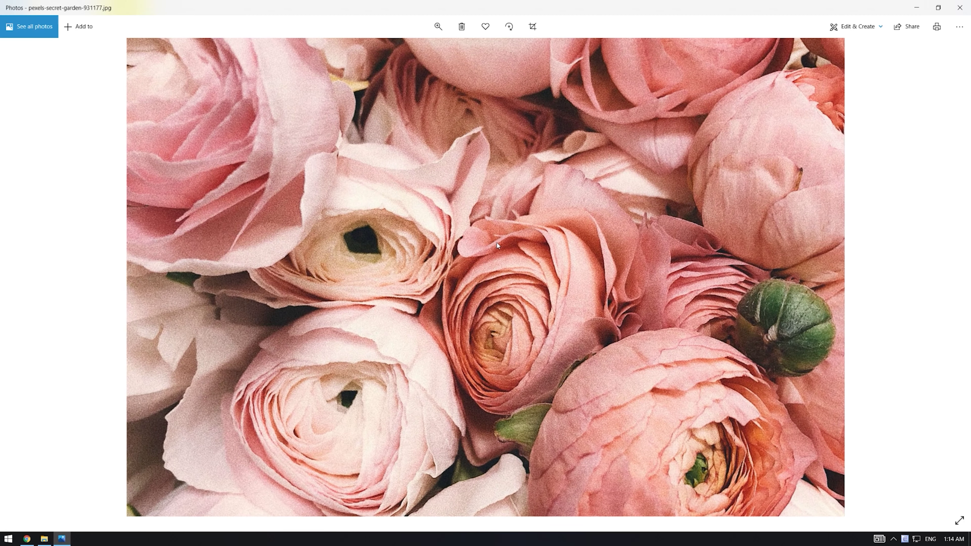
{"action": "scroll", "coordinate": [498, 244], "scroll_direction": "down", "scroll_amount": 2}
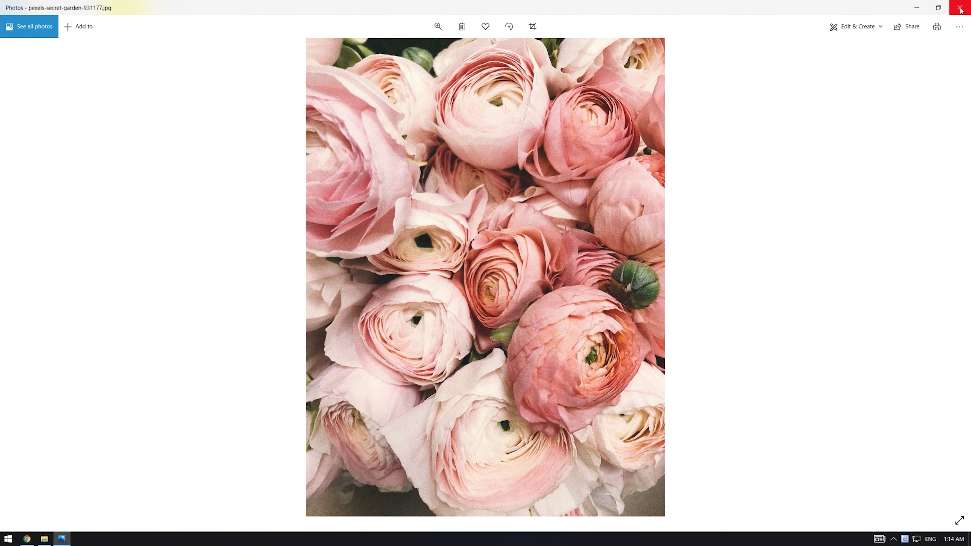
{"action": "left_click", "coordinate": [960, 7]}
{"action": "left_click", "coordinate": [914, 6]}
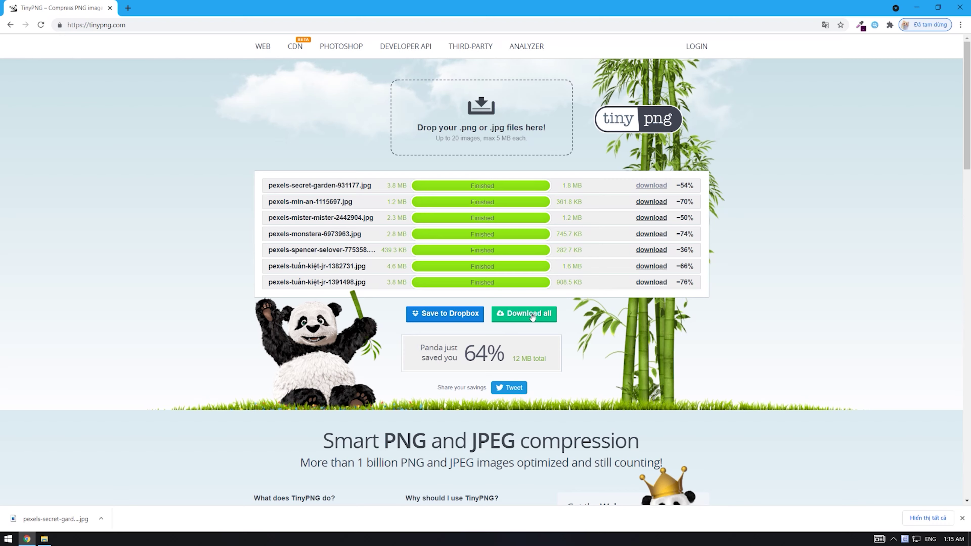
Download all compressed images as tinified.zip and show it in the Downloads folder.
{"action": "left_click", "coordinate": [532, 317]}
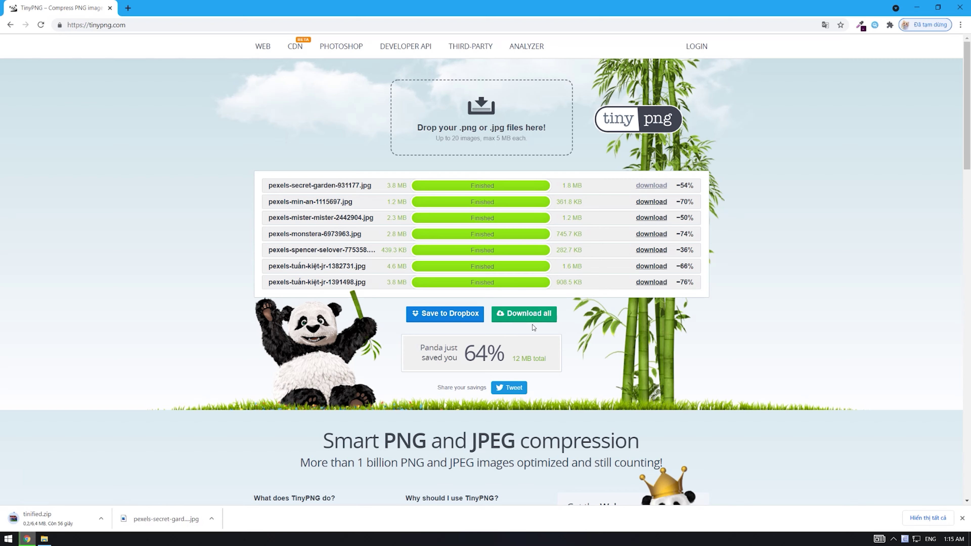
{"action": "left_click", "coordinate": [101, 519]}
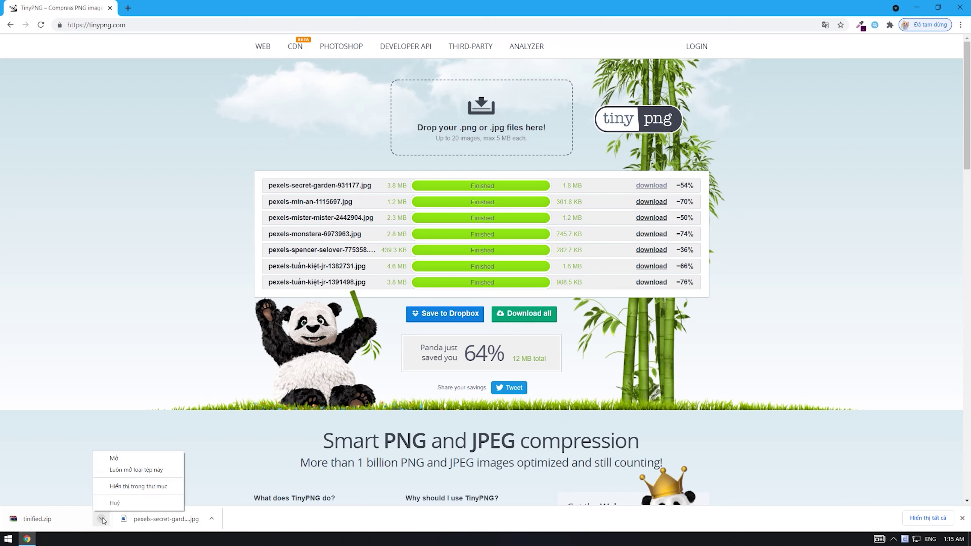
{"action": "left_click", "coordinate": [121, 489]}
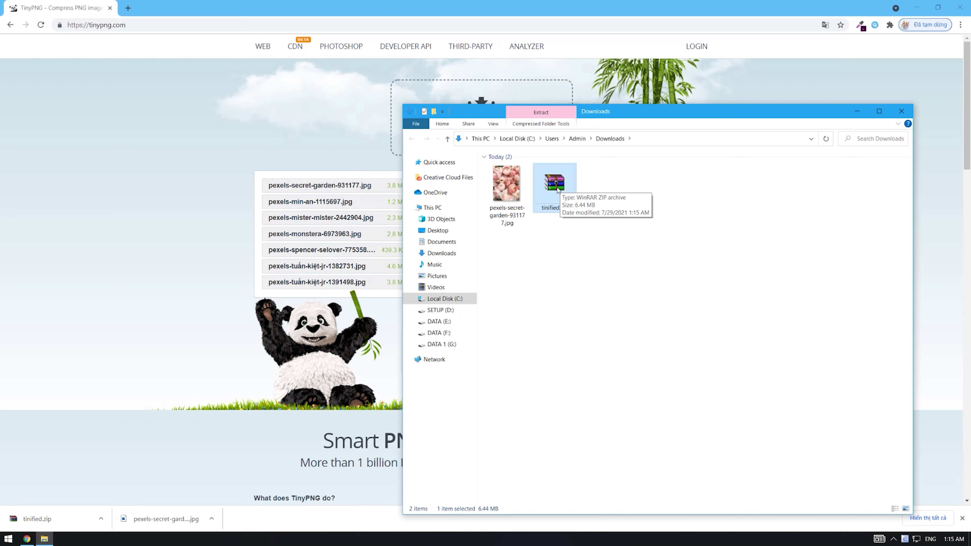
Extract tinified.zip into a tinified folder.
{"action": "right_click", "coordinate": [553, 200]}
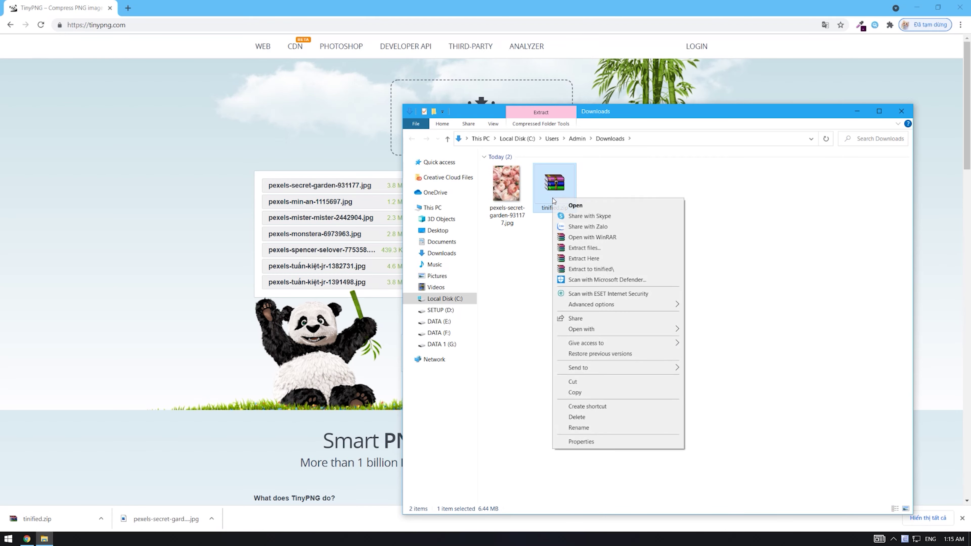
{"action": "left_click", "coordinate": [584, 249]}
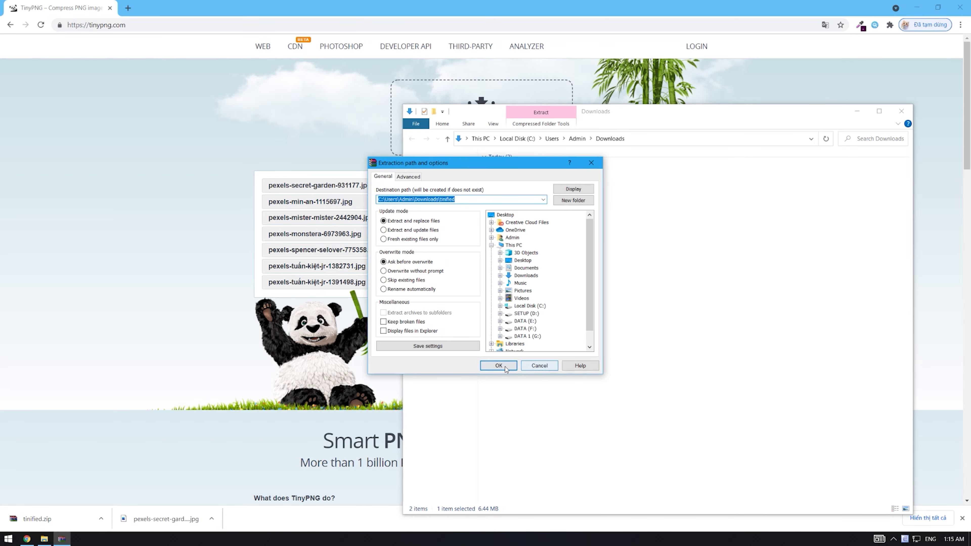
{"action": "left_click", "coordinate": [505, 368]}
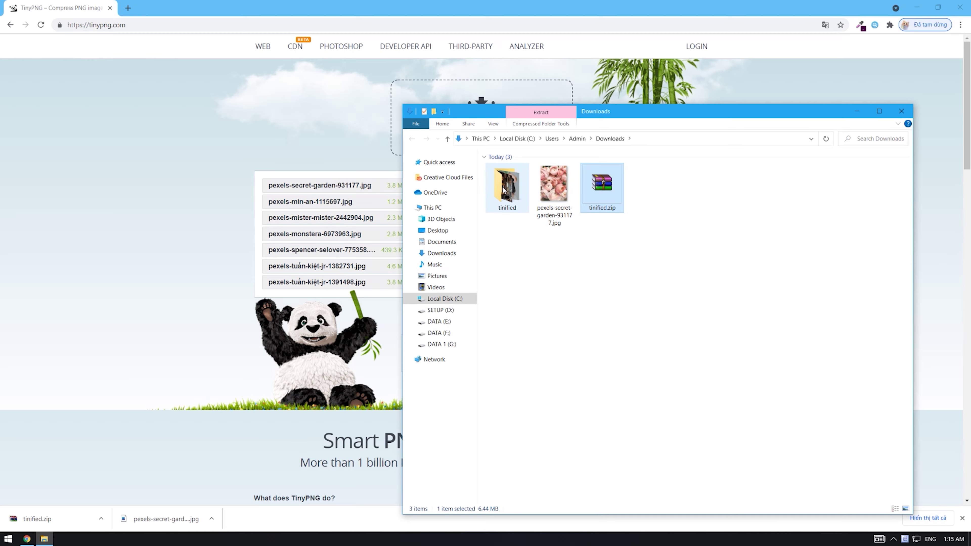
Open the tinified folder and view pexels-tuấn-kiệt-jr-1391498.jpg in Photos.
{"action": "double_click", "coordinate": [507, 184]}
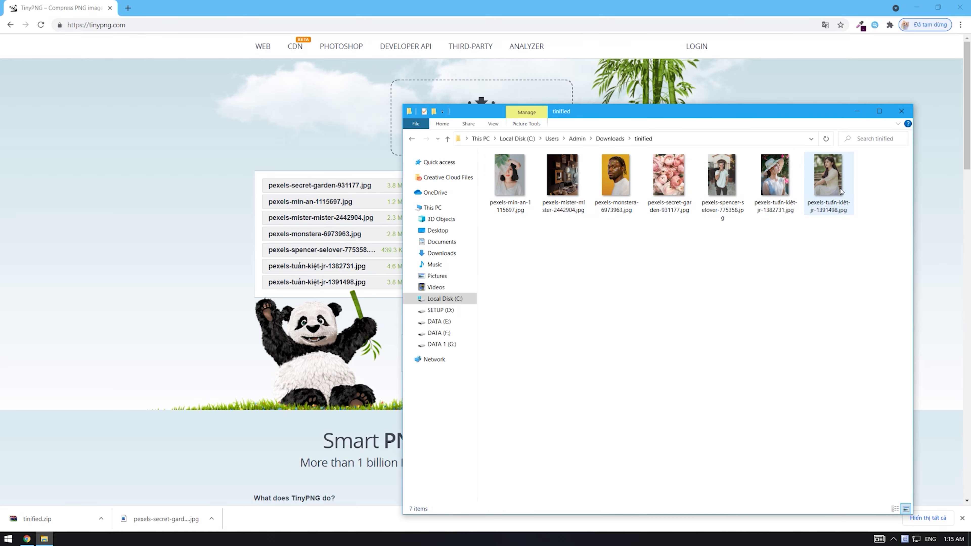
{"action": "left_click", "coordinate": [827, 187]}
{"action": "double_click", "coordinate": [827, 187]}
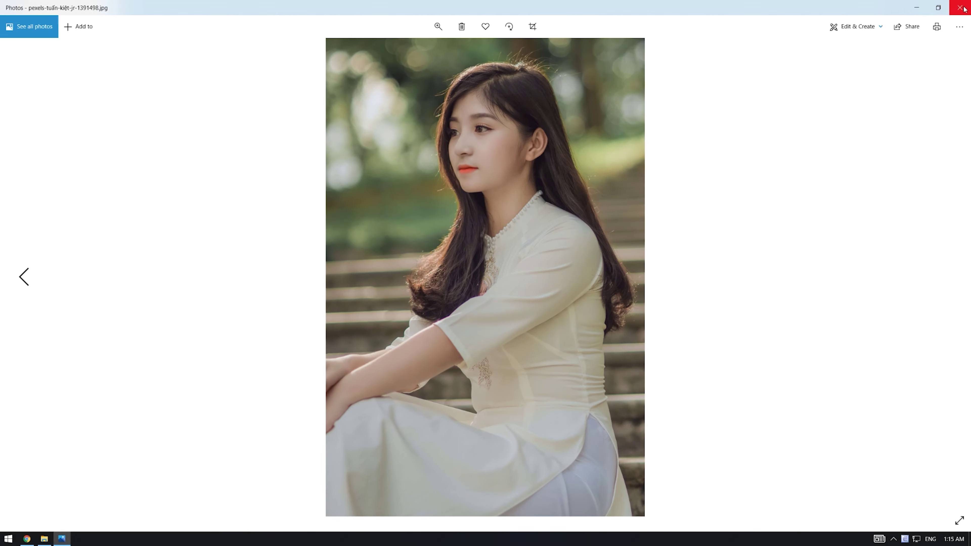
Close the Photos viewer and the tinified folder window, returning to TinyPNG's results.
{"action": "left_click", "coordinate": [960, 7]}
{"action": "left_click", "coordinate": [901, 116]}
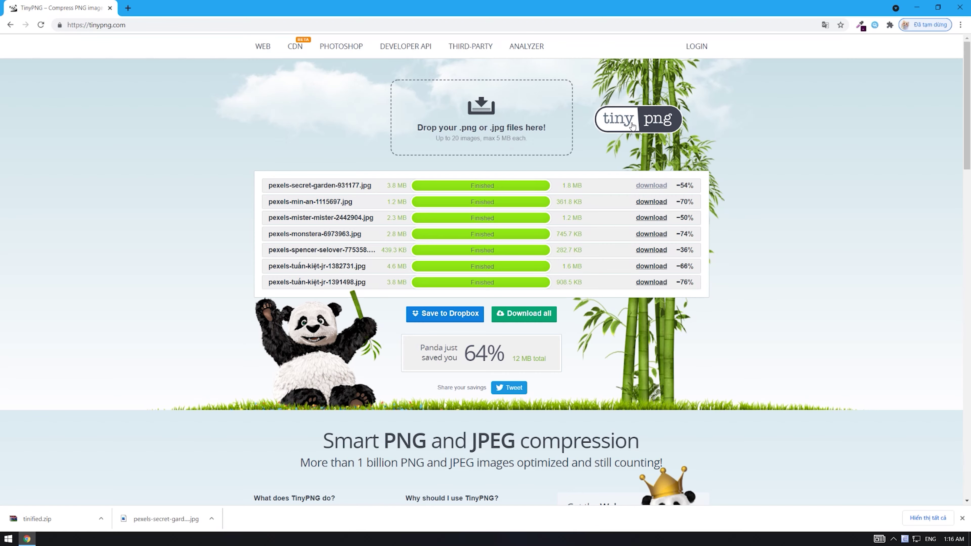
Reload TinyPNG and upload pexels-alex-andrews-2295744.jpg, which is rejected as over 5 MB.
{"action": "left_click", "coordinate": [639, 129]}
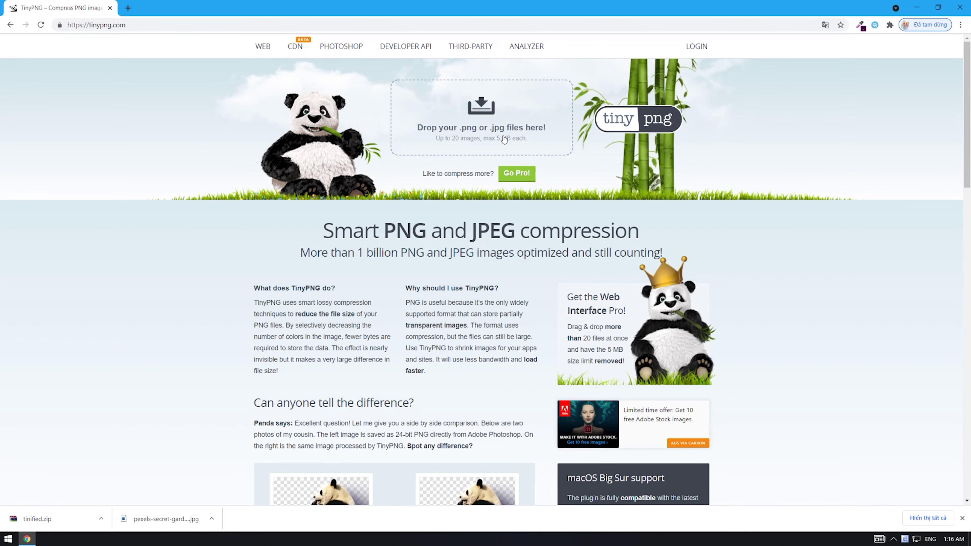
{"action": "left_click", "coordinate": [480, 109]}
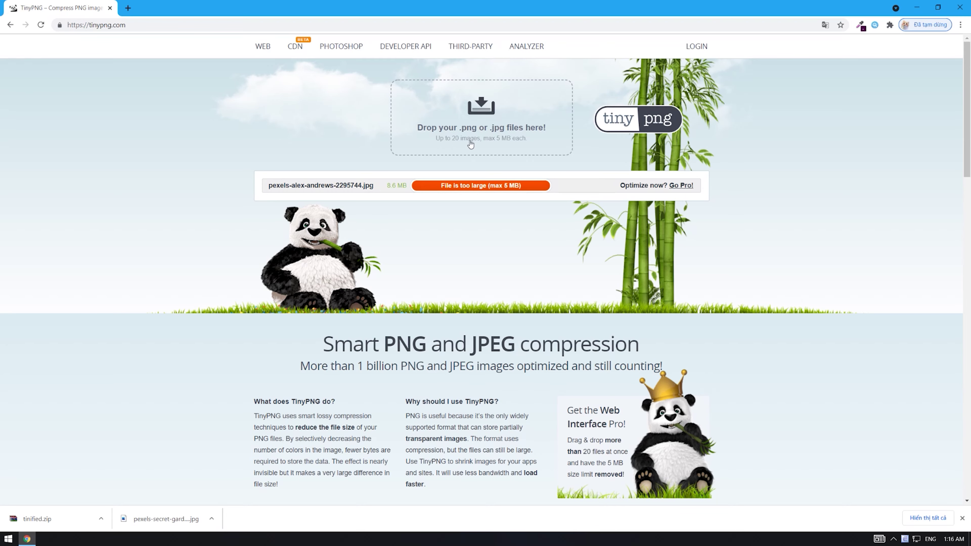
Upload every image in the FILE ẢNH folder to TinyPNG and scroll through the results.
{"action": "left_click", "coordinate": [483, 148]}
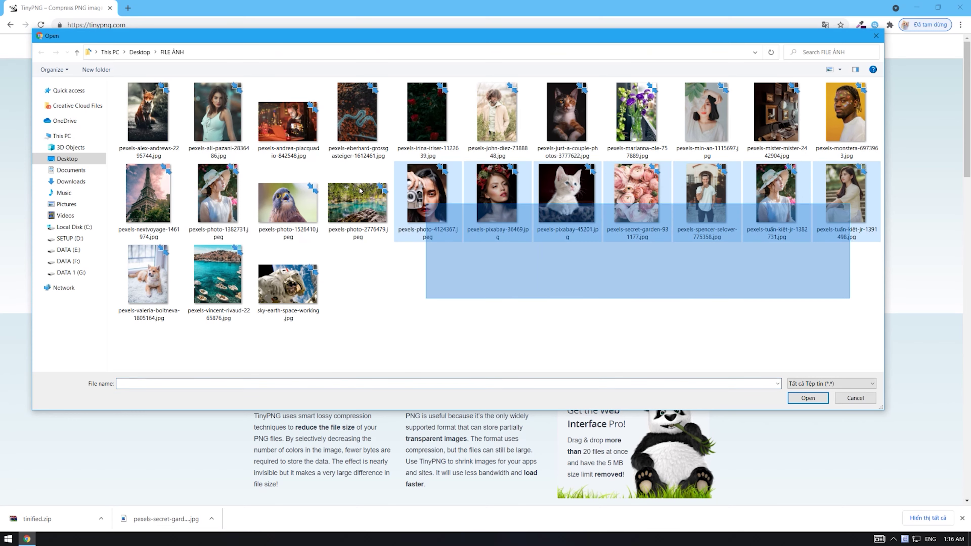
{"action": "left_click_drag", "start_coordinate": [845, 305], "coordinate": [120, 83]}
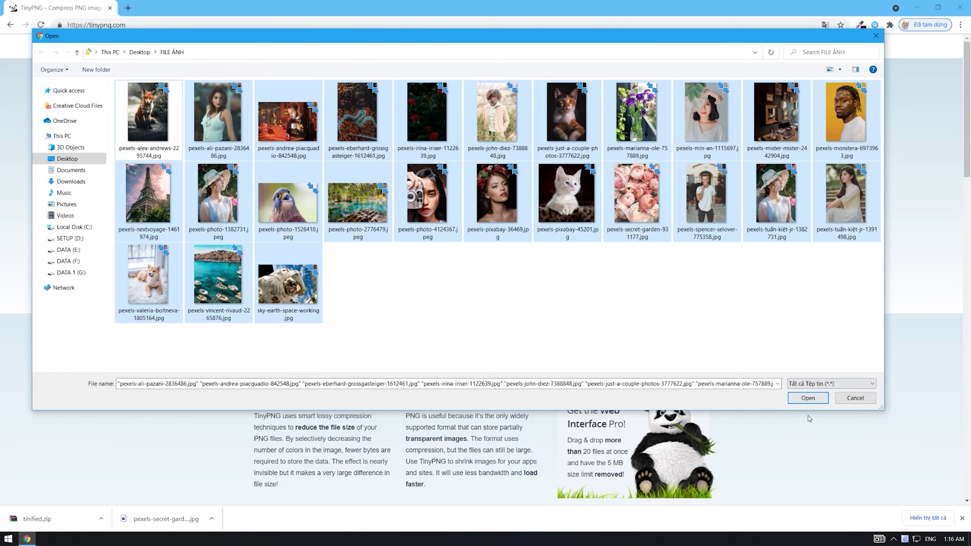
{"action": "left_click", "coordinate": [808, 398]}
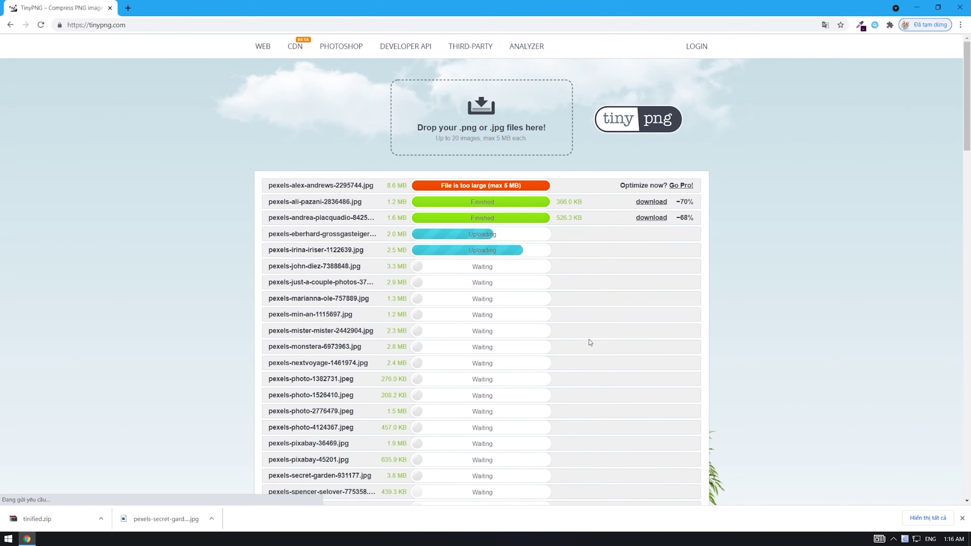
{"action": "scroll", "coordinate": [588, 340], "scroll_direction": "down", "scroll_amount": 2}
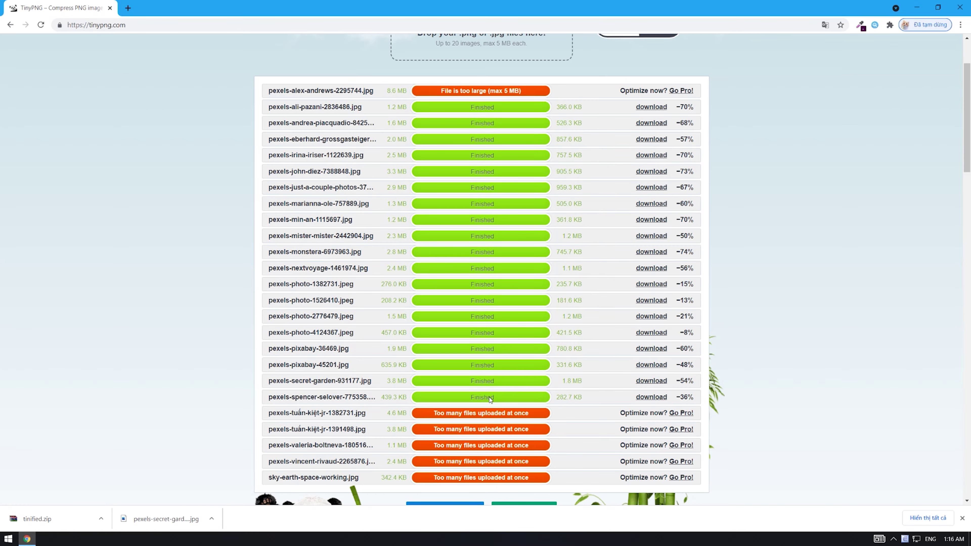
{"action": "scroll", "coordinate": [589, 340], "scroll_direction": "down", "scroll_amount": 2}
{"action": "scroll", "coordinate": [472, 353], "scroll_direction": "up", "scroll_amount": 2}
{"action": "scroll", "coordinate": [517, 350], "scroll_direction": "down", "scroll_amount": 1}
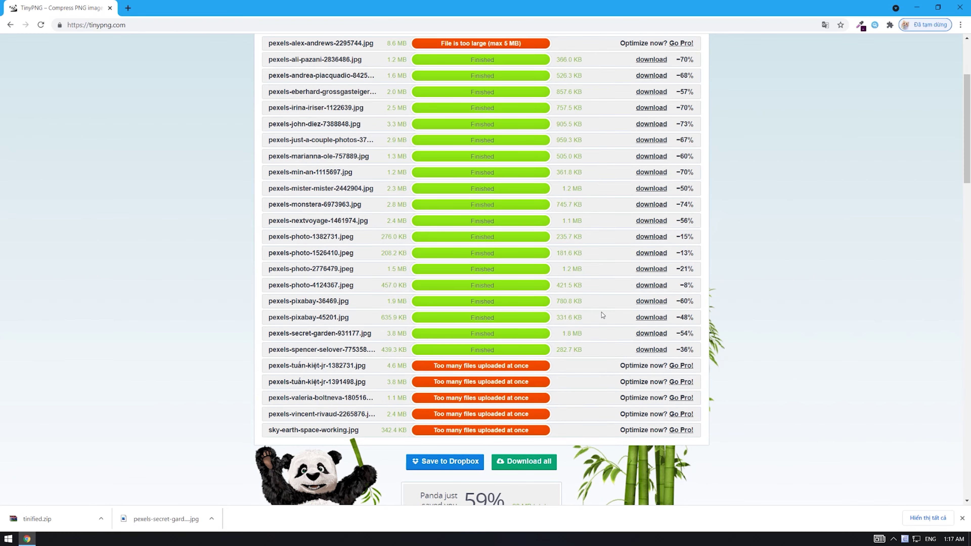
{"action": "scroll", "coordinate": [602, 313], "scroll_direction": "down", "scroll_amount": 2}
{"action": "scroll", "coordinate": [601, 311], "scroll_direction": "down", "scroll_amount": 3}
{"action": "scroll", "coordinate": [603, 314], "scroll_direction": "up", "scroll_amount": 5}
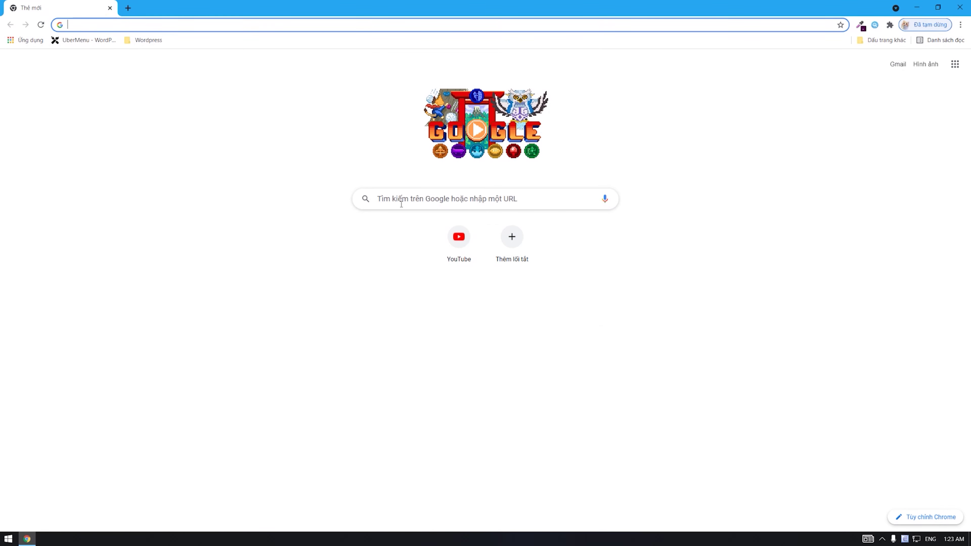
Search Google for srinkme.app and open the Shrink Me compressor at shrinkme.app.
{"action": "left_click", "coordinate": [401, 204]}
{"action": "type", "text": "s"}
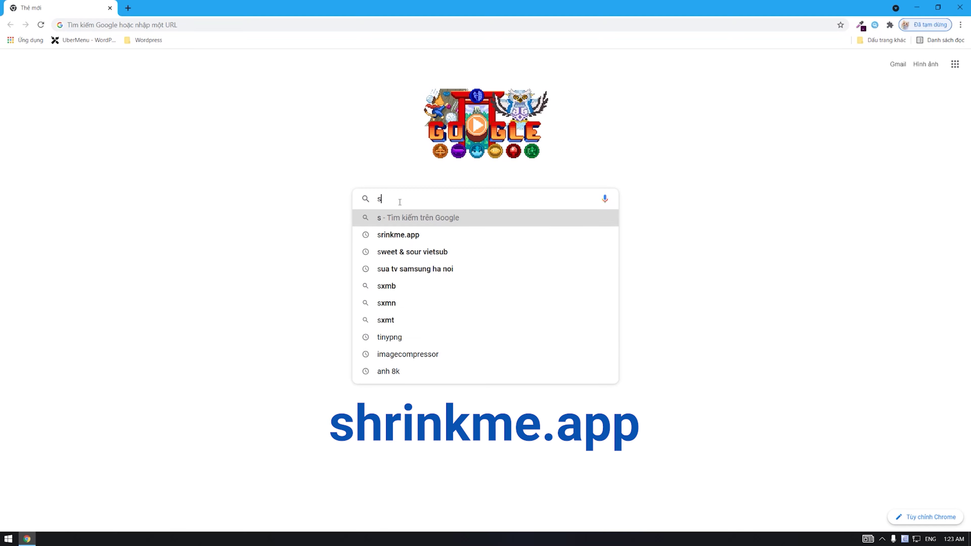
{"action": "type", "text": "rinkme.app"}
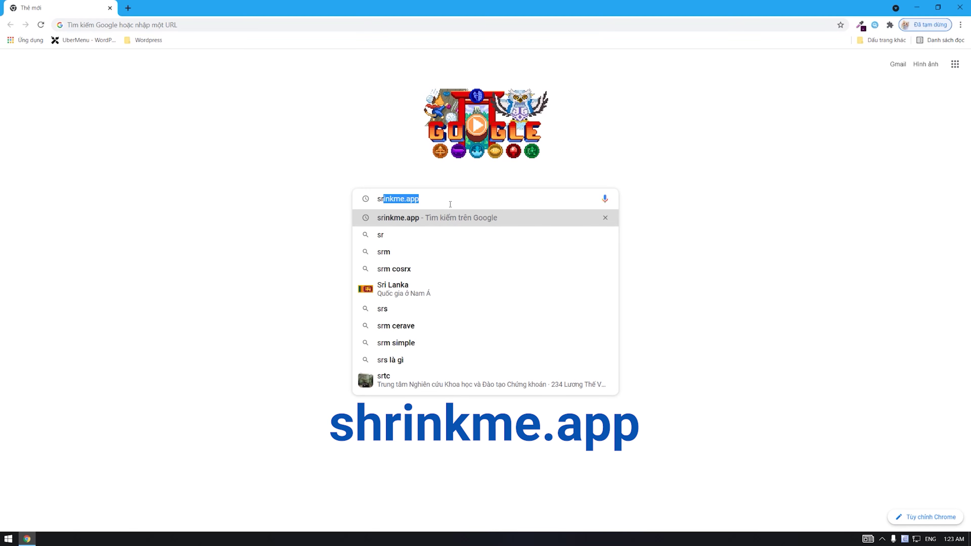
{"action": "key", "text": "Return"}
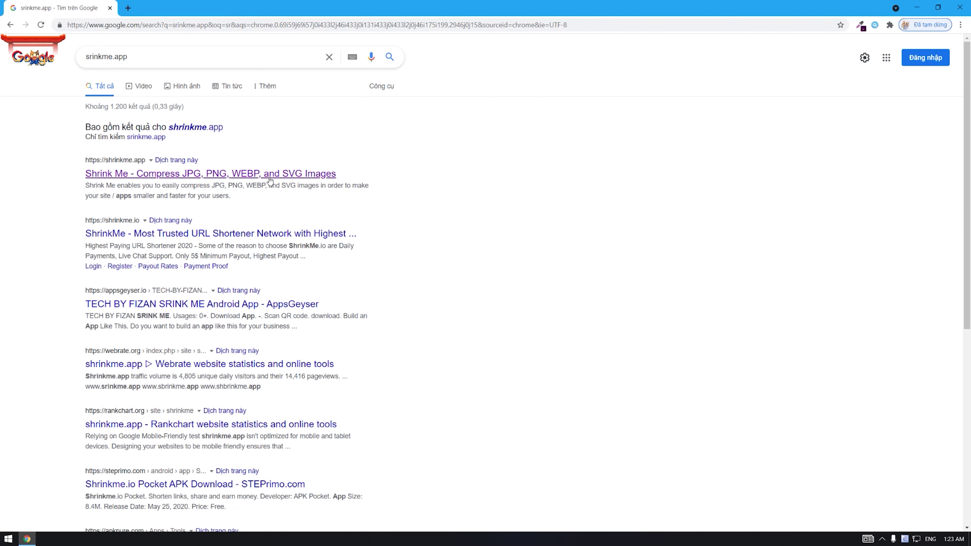
{"action": "left_click", "coordinate": [270, 175]}
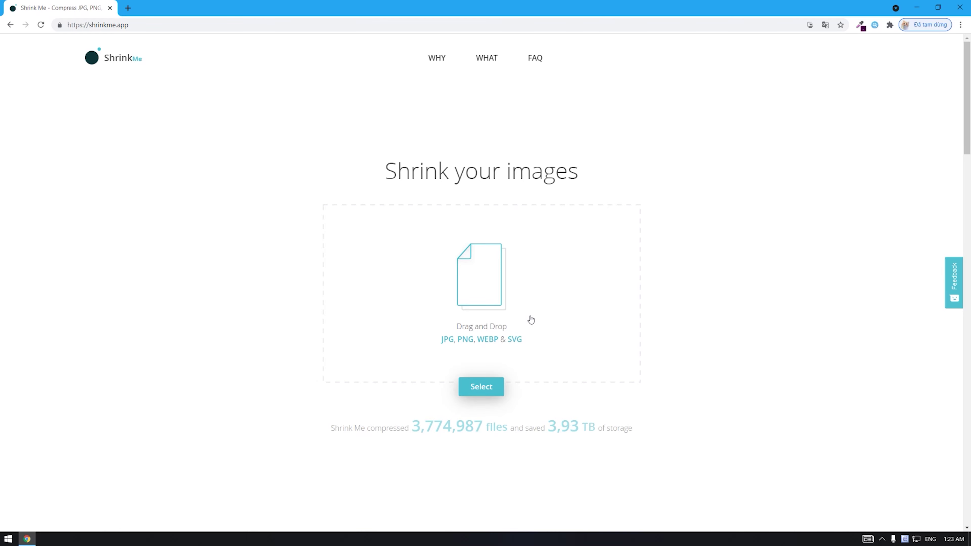
Upload pexels-valeria-boltneva-1805164.jpg to ShrinkMe, saving 394.7 KB (-35%).
{"action": "left_click", "coordinate": [472, 284]}
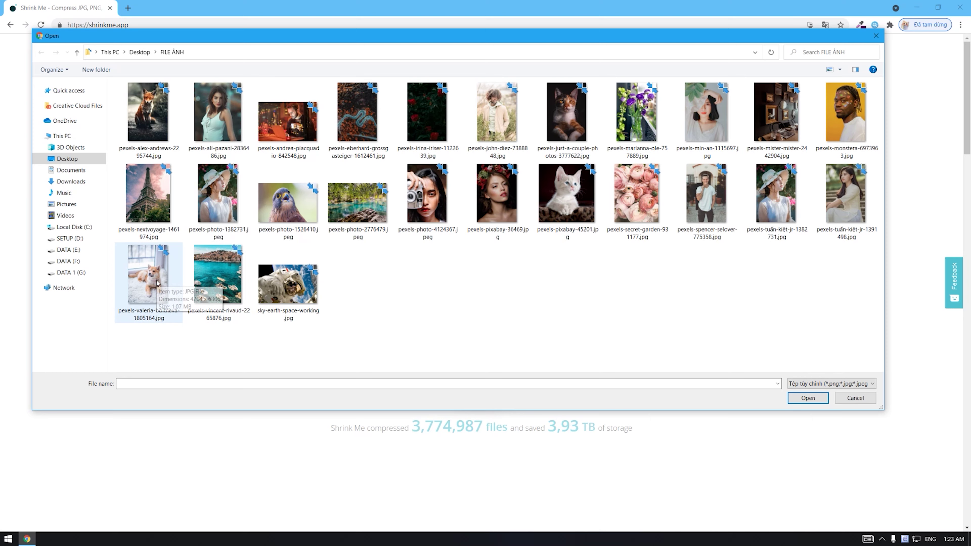
{"action": "mouse_move", "coordinate": [149, 275]}
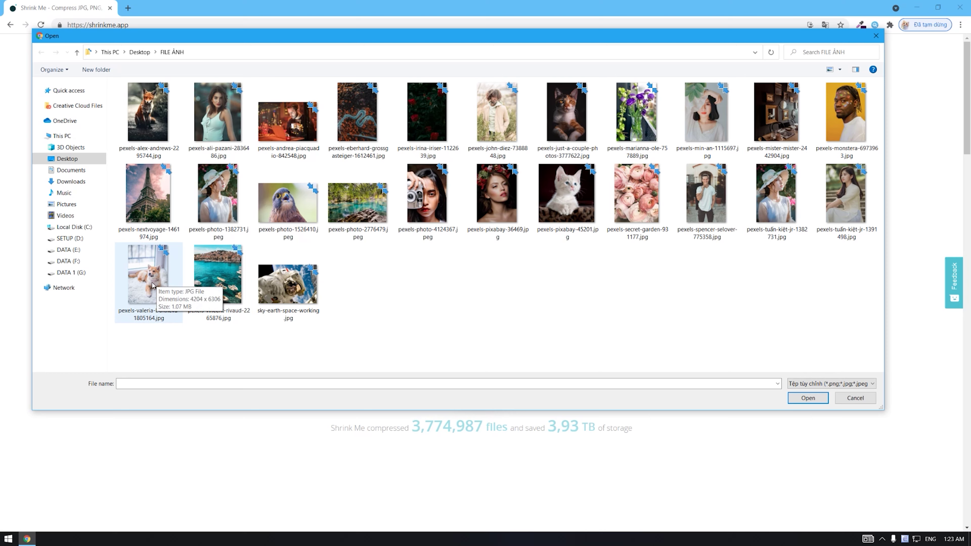
{"action": "left_click", "coordinate": [153, 285]}
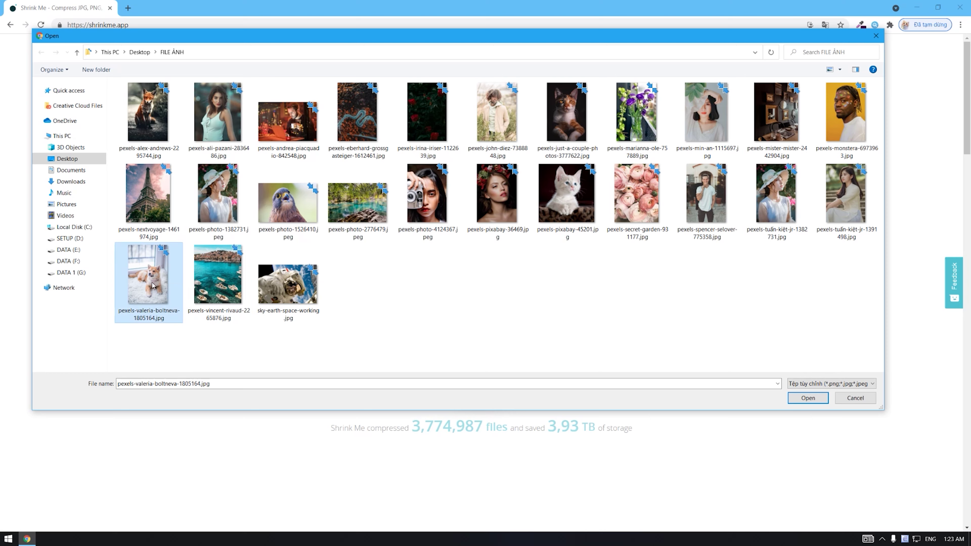
{"action": "left_click", "coordinate": [808, 397]}
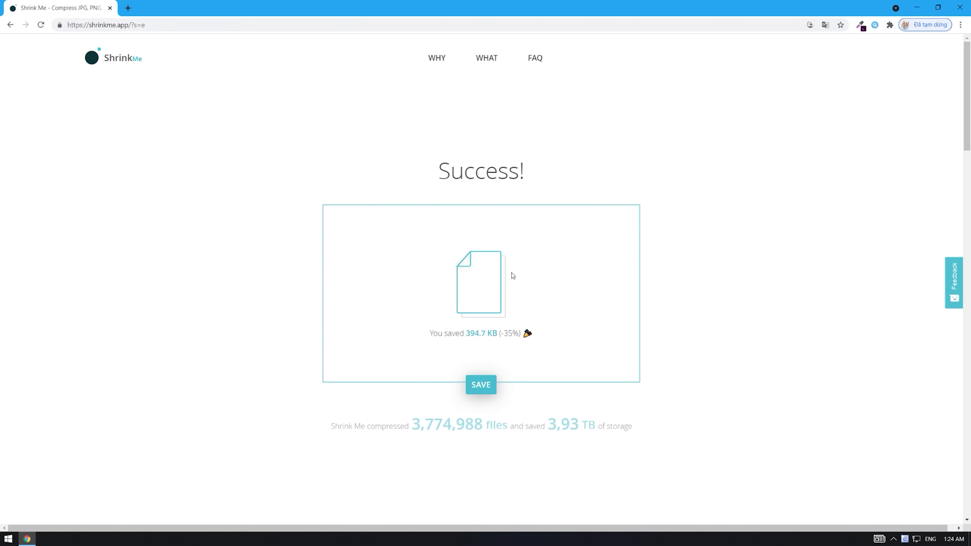
Save the compressed dog photo, check it in Photos, then reset ShrinkMe to an empty upload page.
{"action": "left_click", "coordinate": [480, 388]}
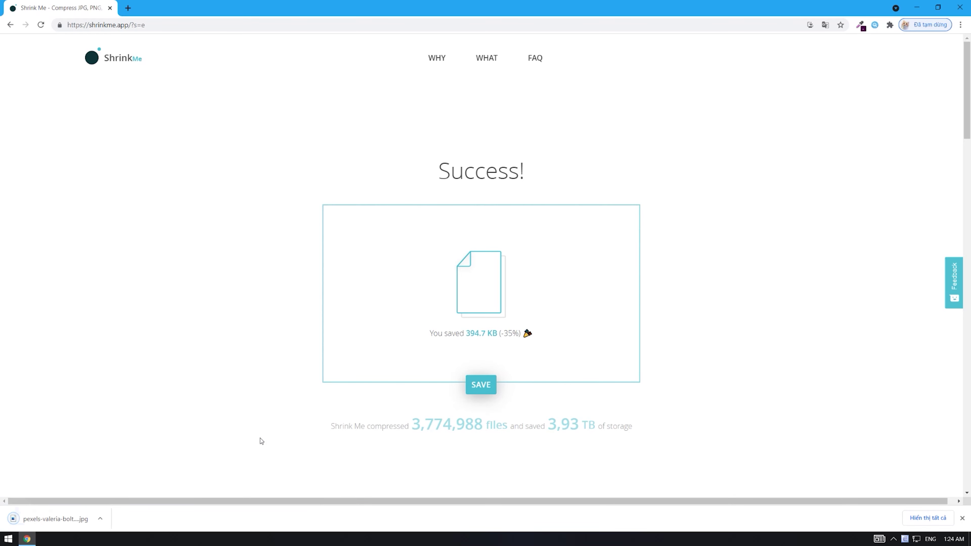
{"action": "left_click", "coordinate": [59, 519]}
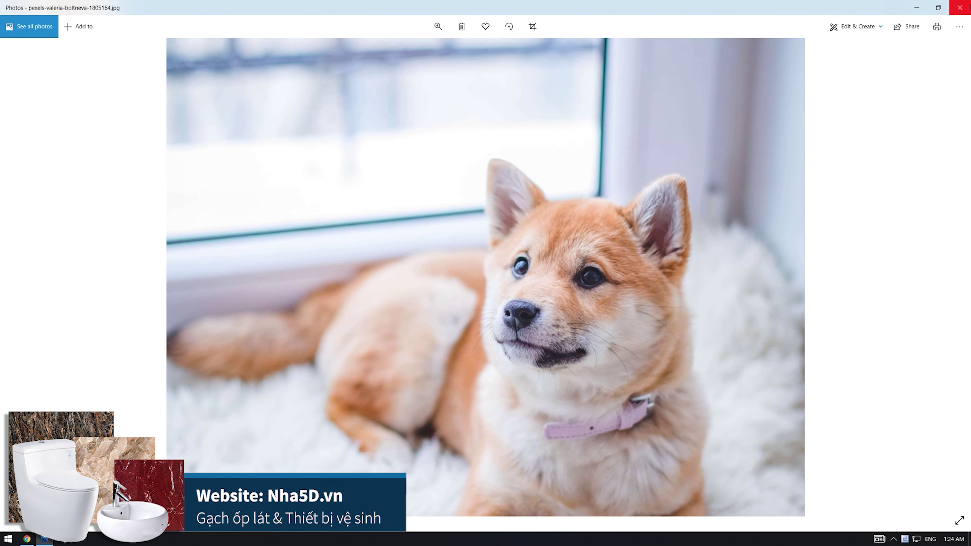
{"action": "left_click", "coordinate": [960, 8]}
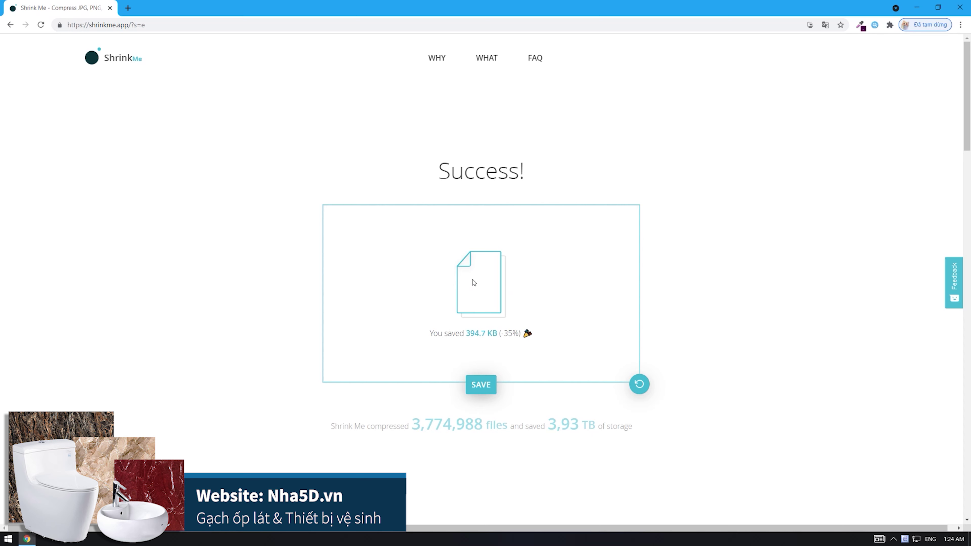
{"action": "left_click", "coordinate": [639, 385]}
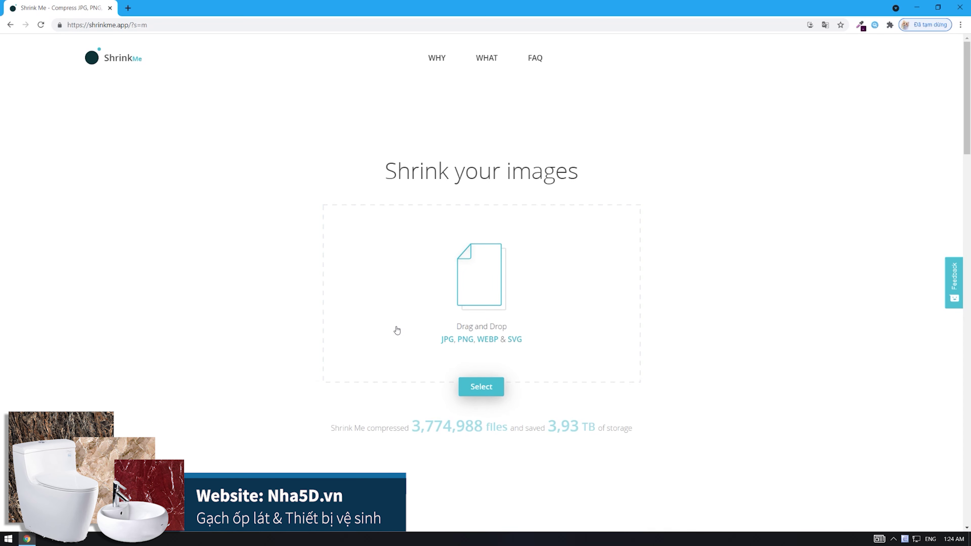
Upload six selected photos to ShrinkMe together, saving 6.7 MB (-59%), and scroll through the results.
{"action": "left_click", "coordinate": [481, 273]}
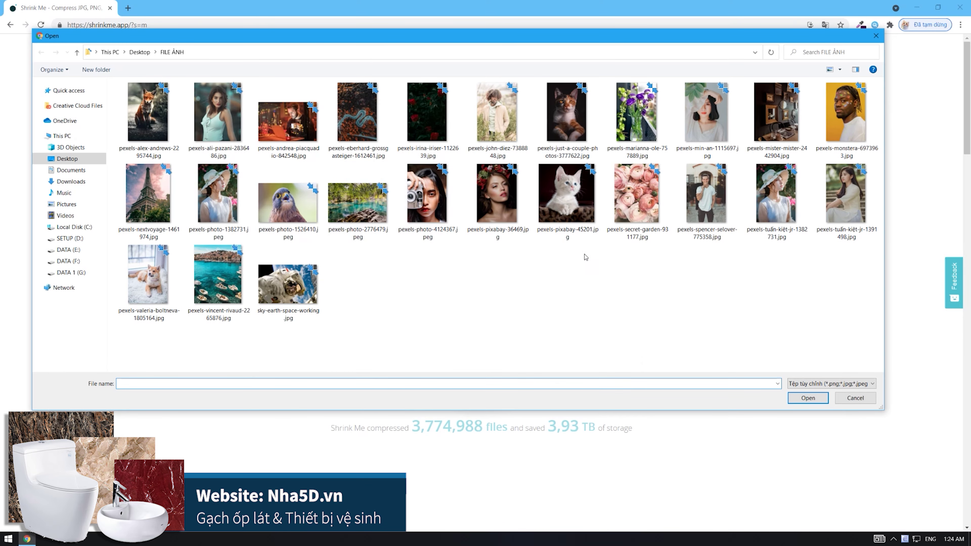
{"action": "left_click_drag", "start_coordinate": [583, 258], "coordinate": [430, 103]}
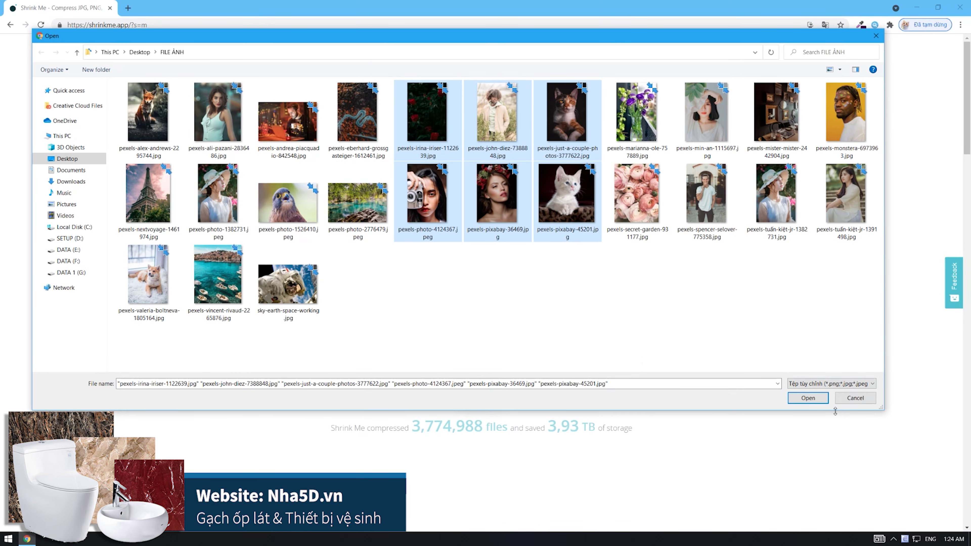
{"action": "left_click", "coordinate": [805, 398]}
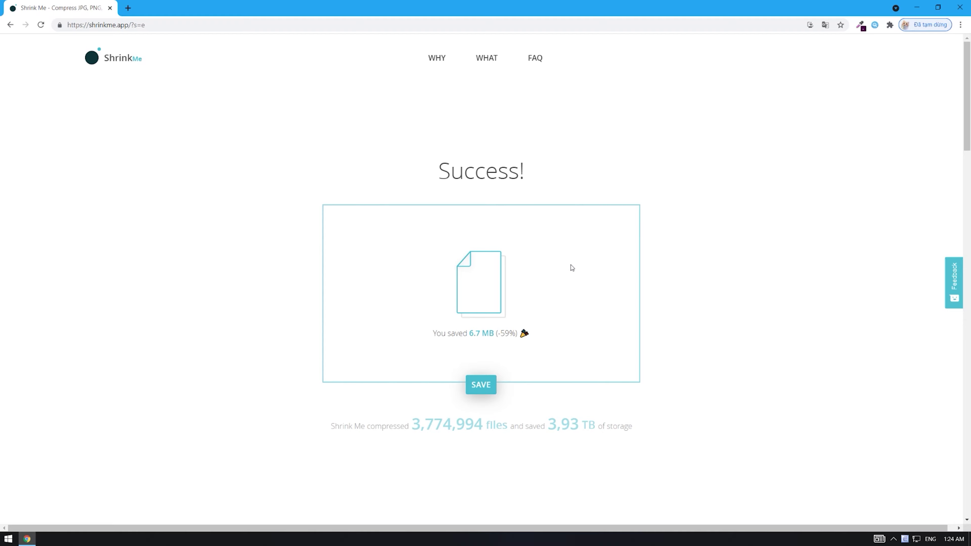
{"action": "scroll", "coordinate": [526, 281], "scroll_direction": "down", "scroll_amount": 1}
{"action": "scroll", "coordinate": [566, 247], "scroll_direction": "down", "scroll_amount": 8}
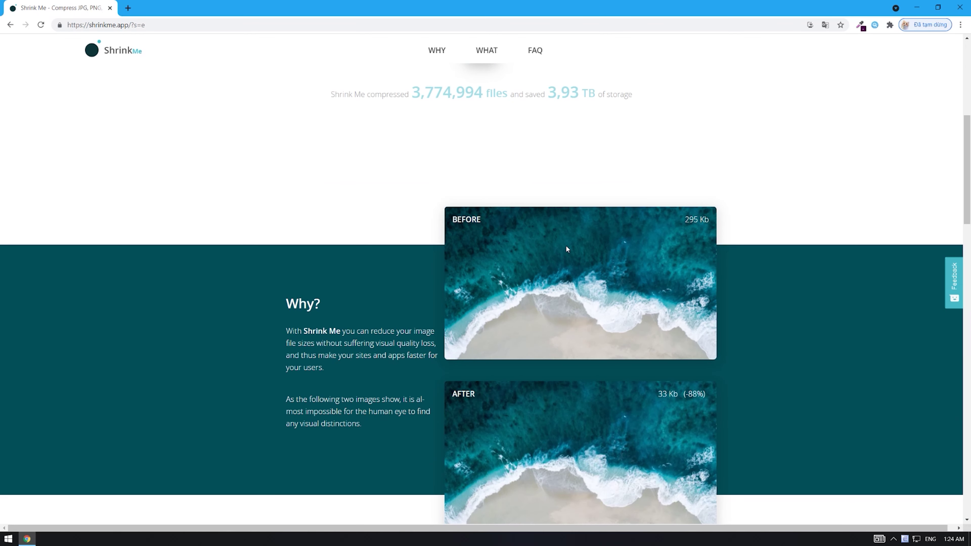
{"action": "scroll", "coordinate": [567, 249], "scroll_direction": "up", "scroll_amount": 6}
{"action": "scroll", "coordinate": [564, 256], "scroll_direction": "up", "scroll_amount": 1}
{"action": "scroll", "coordinate": [550, 275], "scroll_direction": "up", "scroll_amount": 1}
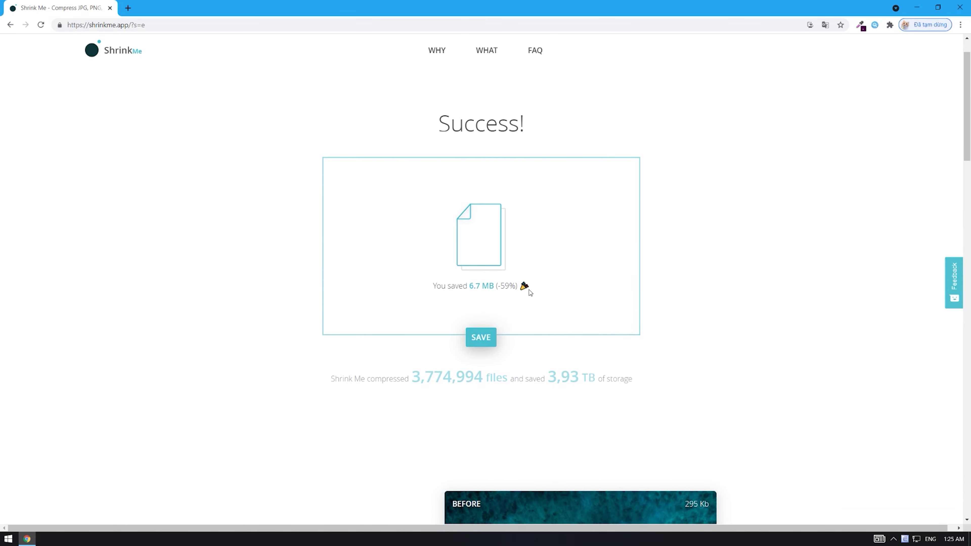
Reload ShrinkMe and upload the fox photo pexels-alex-andrews-2295744.jpg.
{"action": "left_click", "coordinate": [41, 25]}
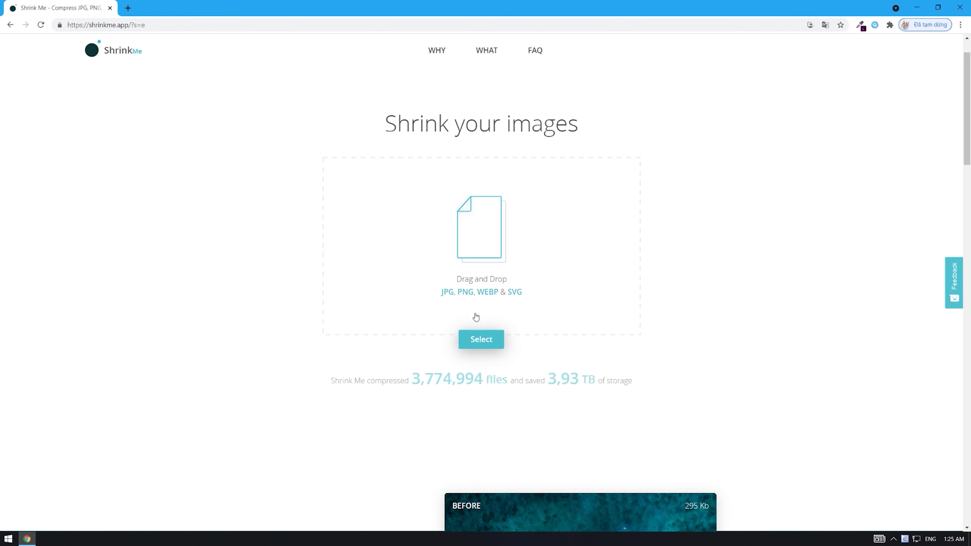
{"action": "left_click", "coordinate": [442, 287]}
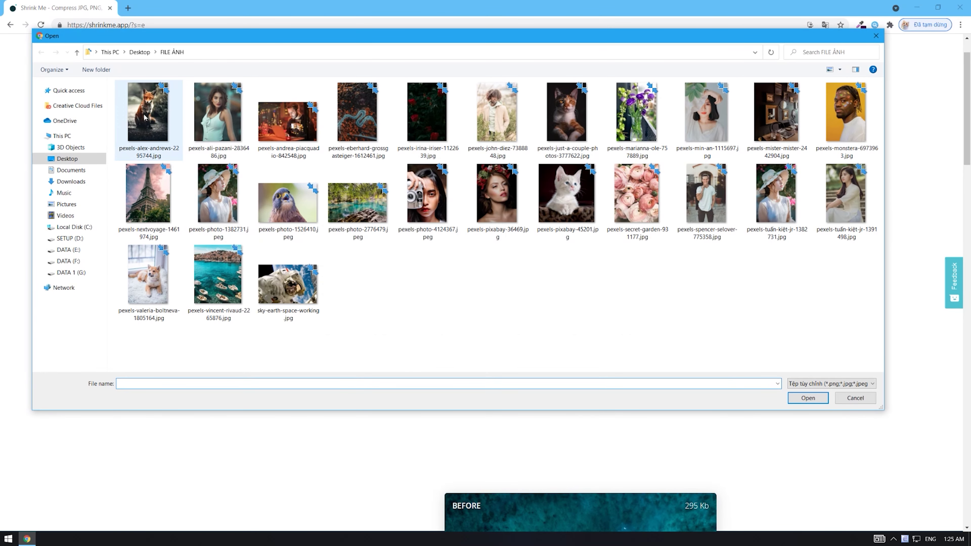
{"action": "left_click", "coordinate": [152, 118]}
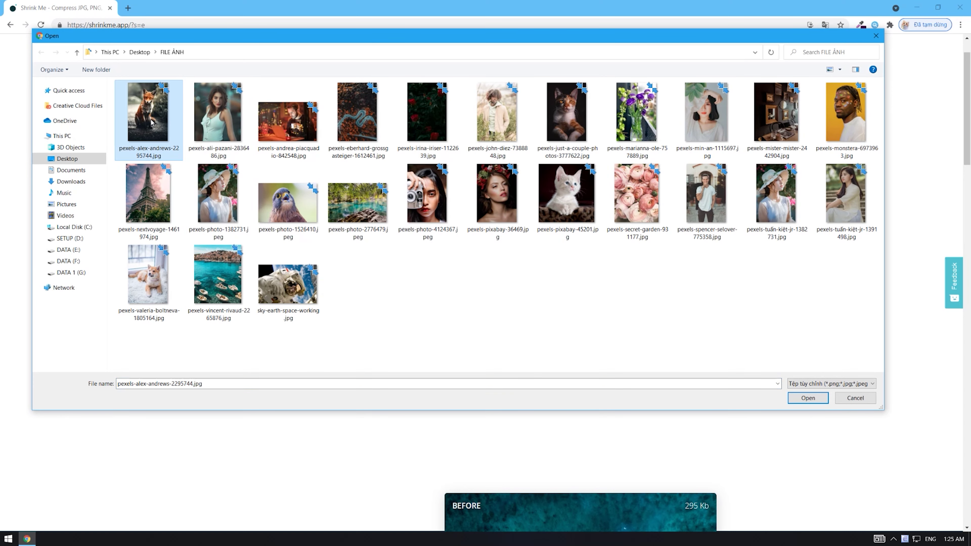
{"action": "double_click", "coordinate": [151, 121]}
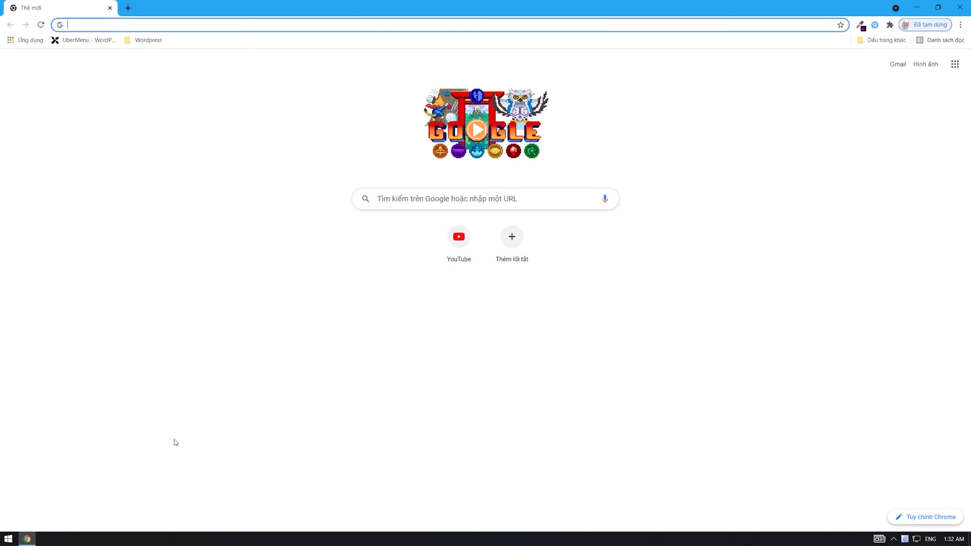
Search Google for 'imagecompressor' via the suggestion offered after typing 'im'.
{"action": "left_click", "coordinate": [409, 198]}
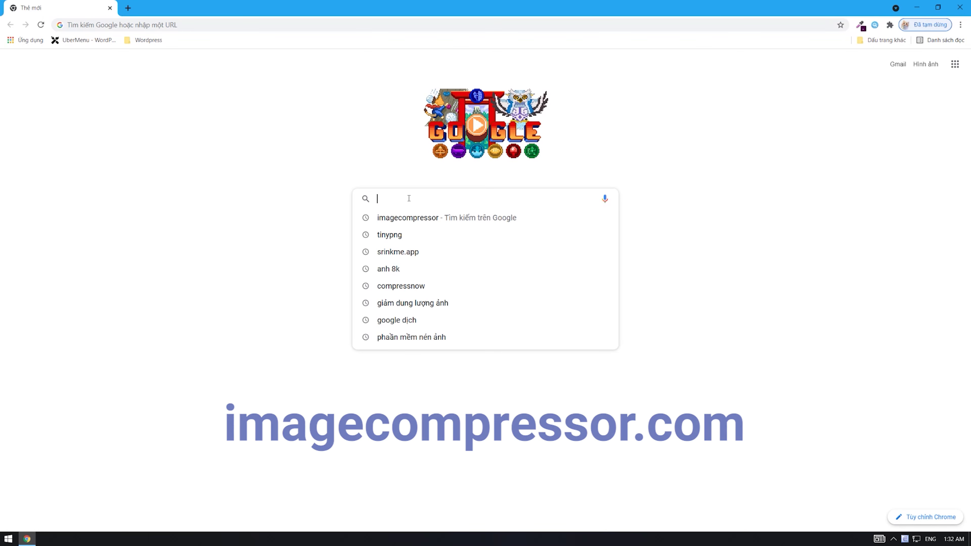
{"action": "type", "text": "im"}
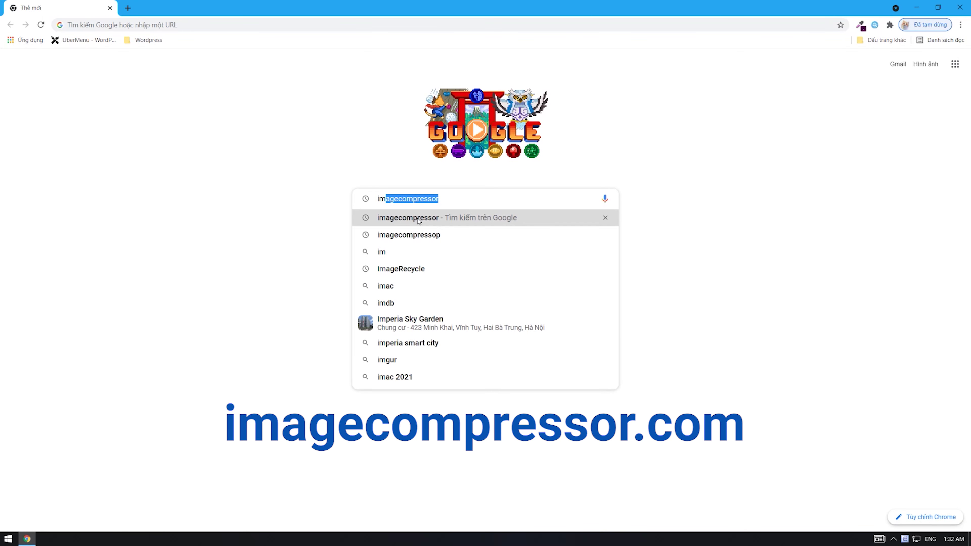
{"action": "left_click", "coordinate": [421, 219]}
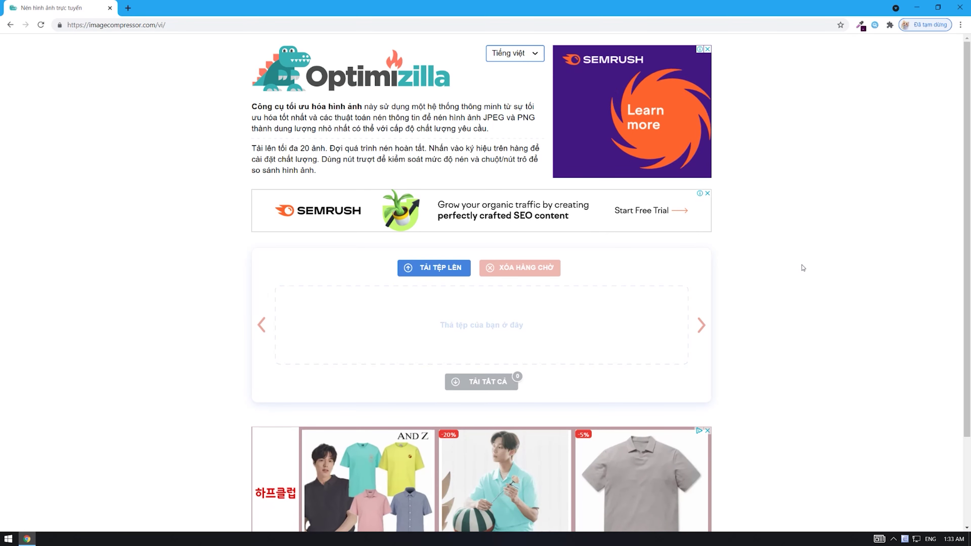
Upload pexels-nextvoyage-1461974.jpg to Optimizilla, compressing it from 2.4MB to 1.7MB (-28%).
{"action": "scroll", "coordinate": [806, 259], "scroll_direction": "down", "scroll_amount": 3}
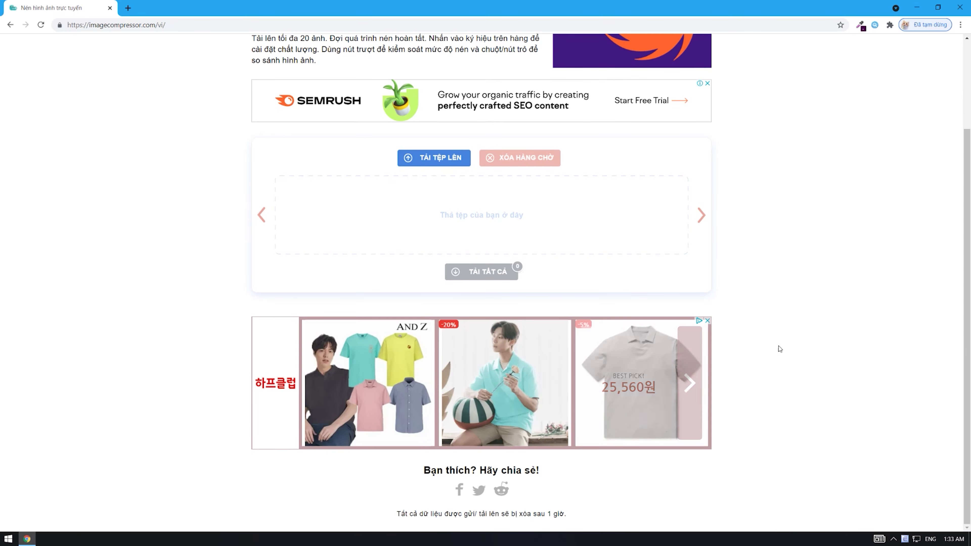
{"action": "scroll", "coordinate": [812, 341], "scroll_direction": "up", "scroll_amount": 3}
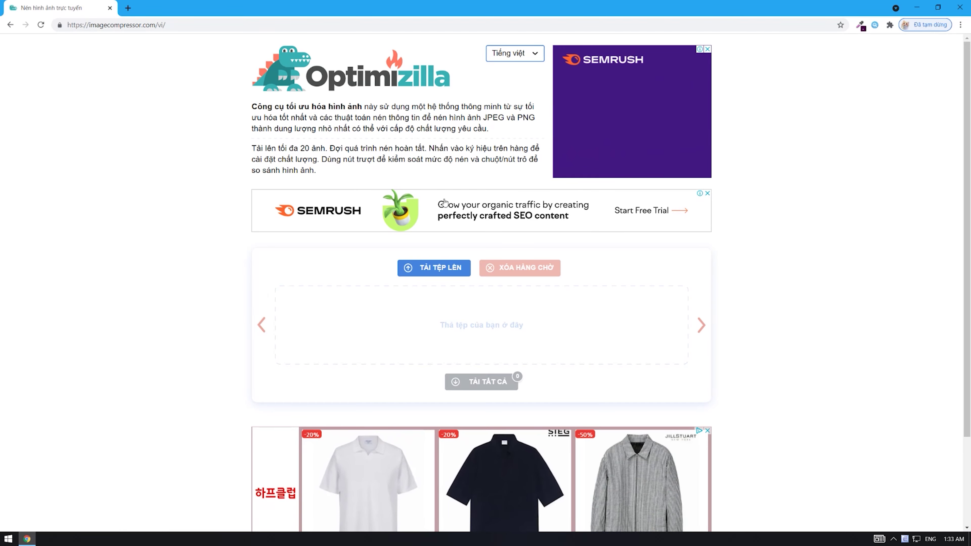
{"action": "left_click", "coordinate": [444, 270]}
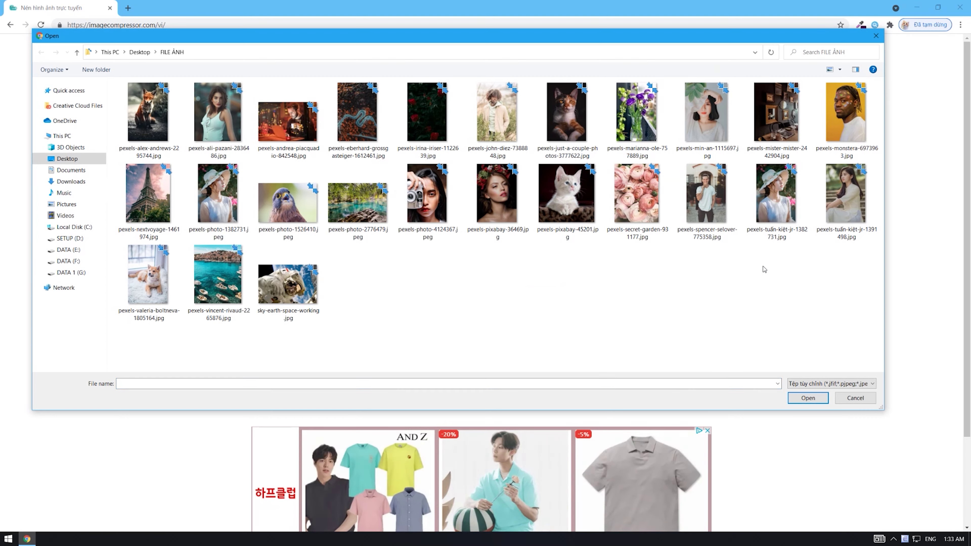
{"action": "left_click", "coordinate": [149, 198]}
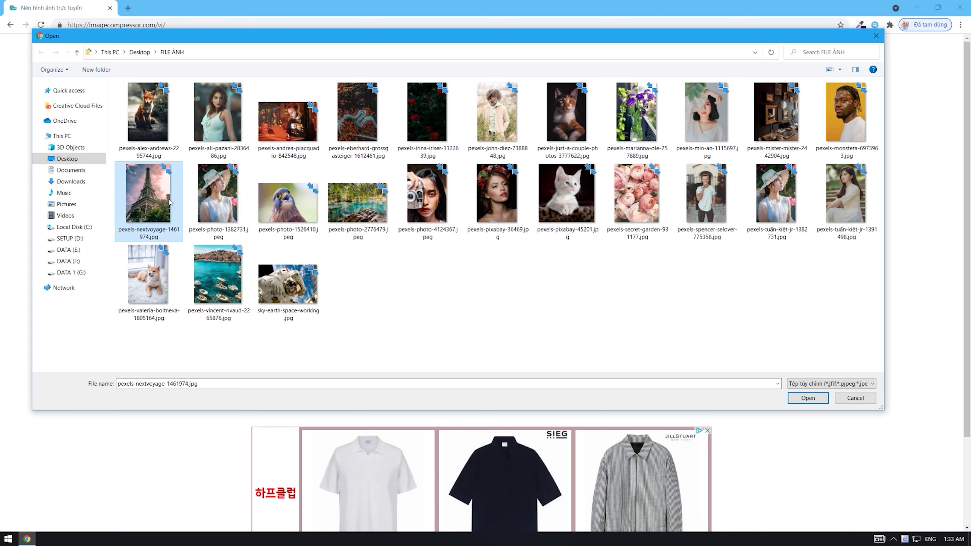
{"action": "left_click", "coordinate": [808, 398]}
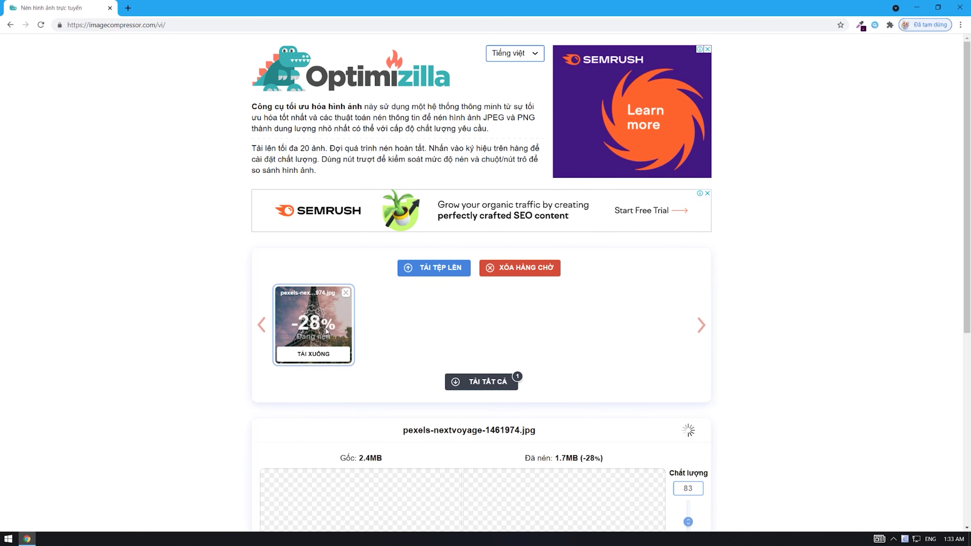
{"action": "scroll", "coordinate": [438, 279], "scroll_direction": "down", "scroll_amount": 2}
{"action": "scroll", "coordinate": [437, 279], "scroll_direction": "down", "scroll_amount": 1}
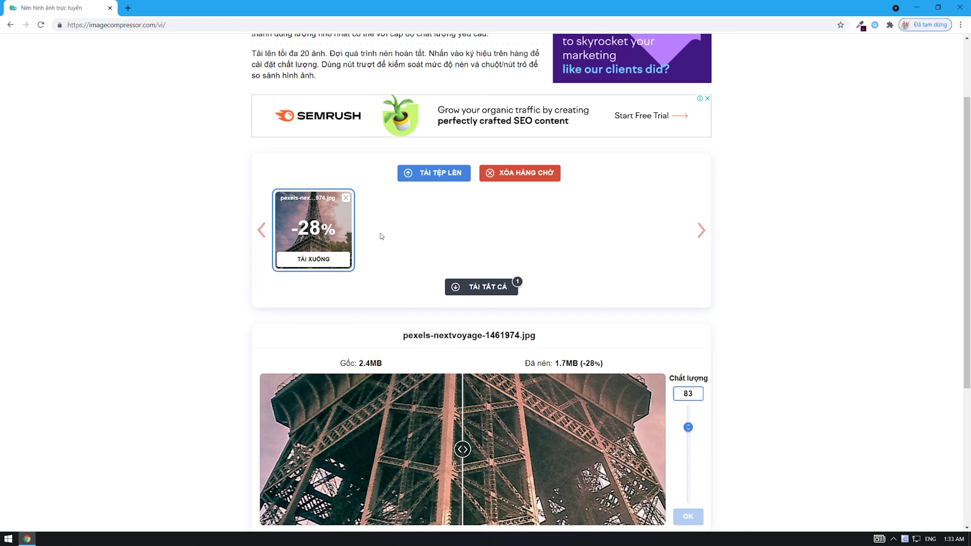
{"action": "scroll", "coordinate": [428, 218], "scroll_direction": "down", "scroll_amount": 3}
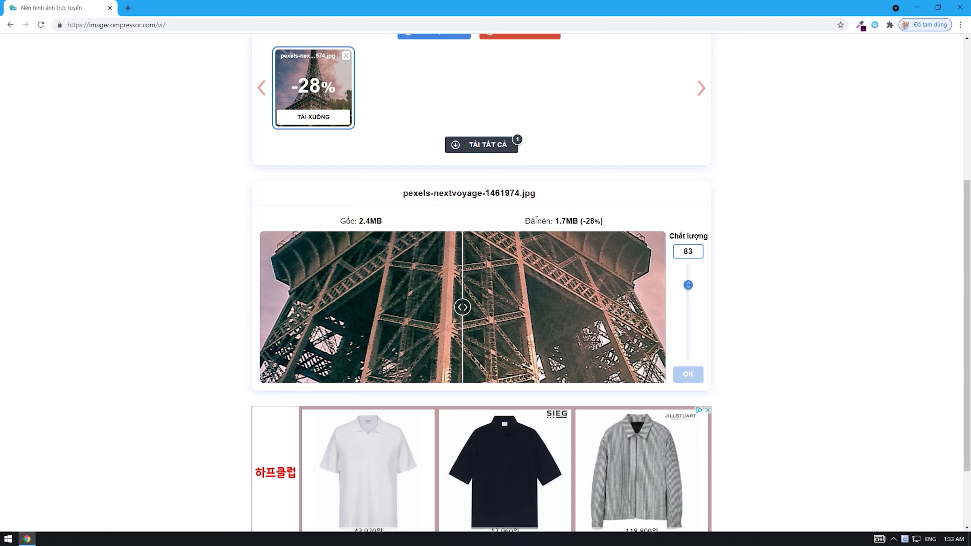
{"action": "left_click_drag", "start_coordinate": [334, 220], "coordinate": [426, 214]}
{"action": "left_click", "coordinate": [416, 221]}
{"action": "left_click_drag", "start_coordinate": [360, 221], "coordinate": [388, 220]}
{"action": "left_click", "coordinate": [404, 221]}
{"action": "left_click_drag", "start_coordinate": [521, 221], "coordinate": [625, 221]}
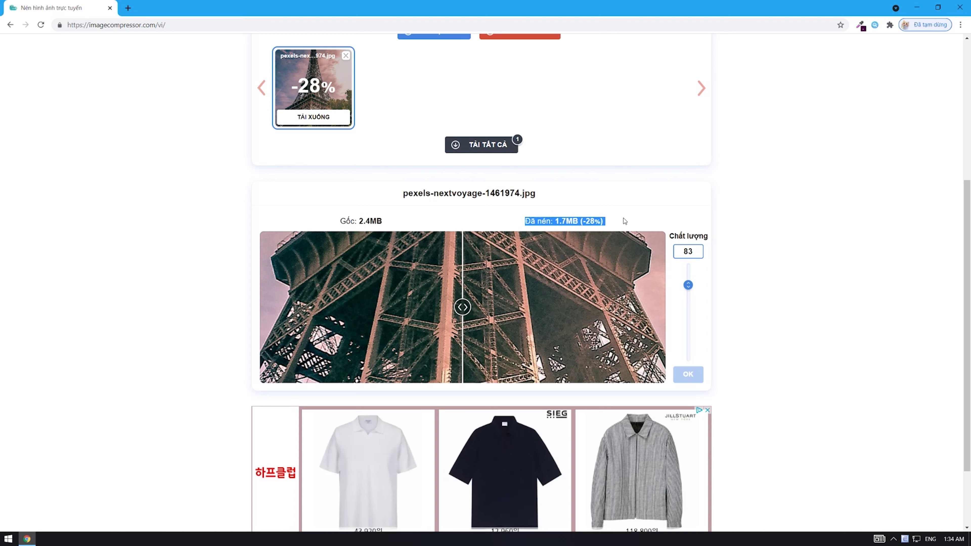
{"action": "left_click", "coordinate": [622, 222]}
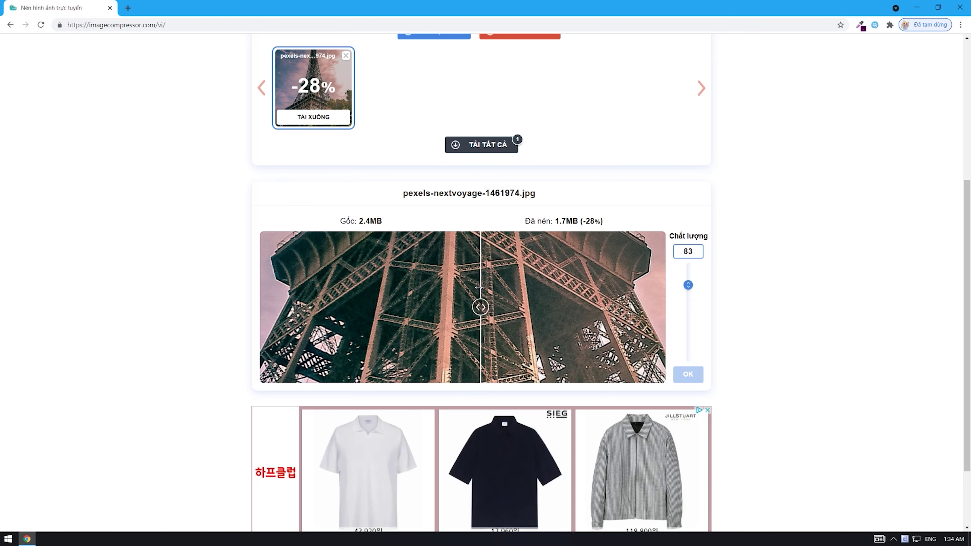
Upload a block of eight more stock photos to Optimizilla for compression.
{"action": "scroll", "coordinate": [479, 226], "scroll_direction": "up", "scroll_amount": 5}
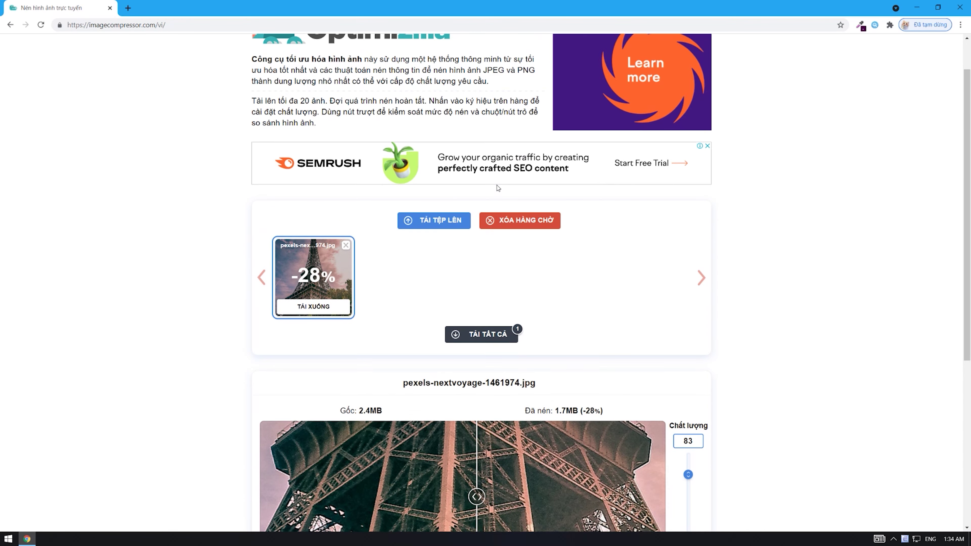
{"action": "scroll", "coordinate": [381, 187], "scroll_direction": "down", "scroll_amount": 3}
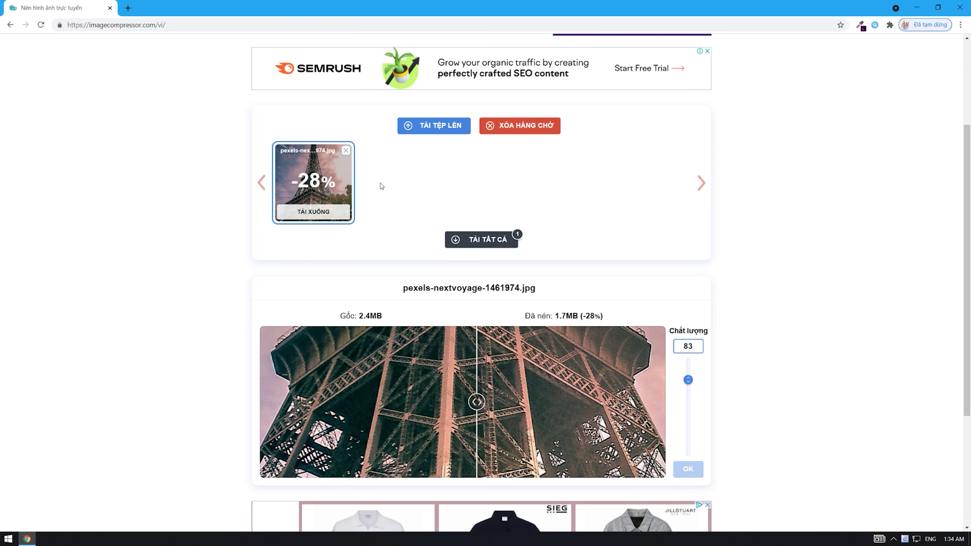
{"action": "left_click", "coordinate": [444, 127]}
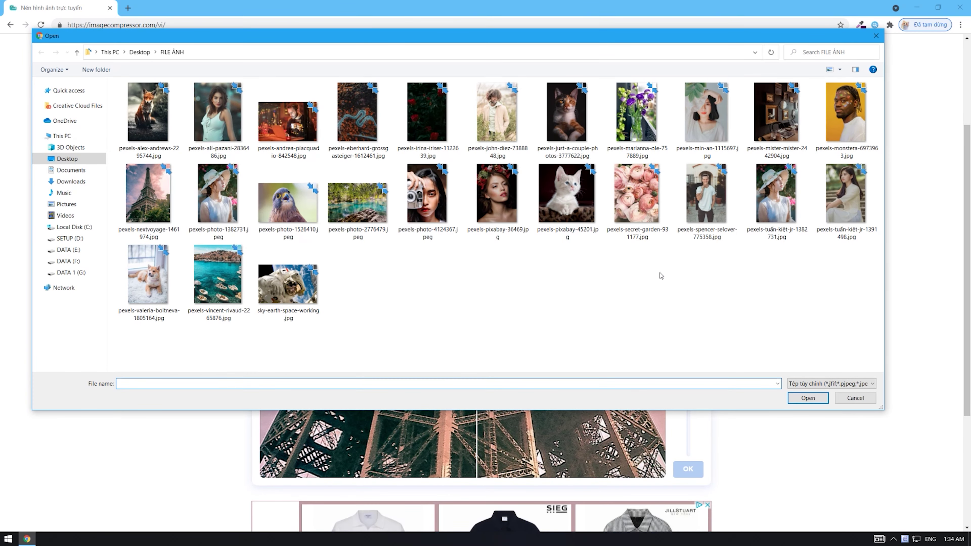
{"action": "left_click", "coordinate": [661, 276]}
{"action": "left_click_drag", "start_coordinate": [395, 343], "coordinate": [212, 91]}
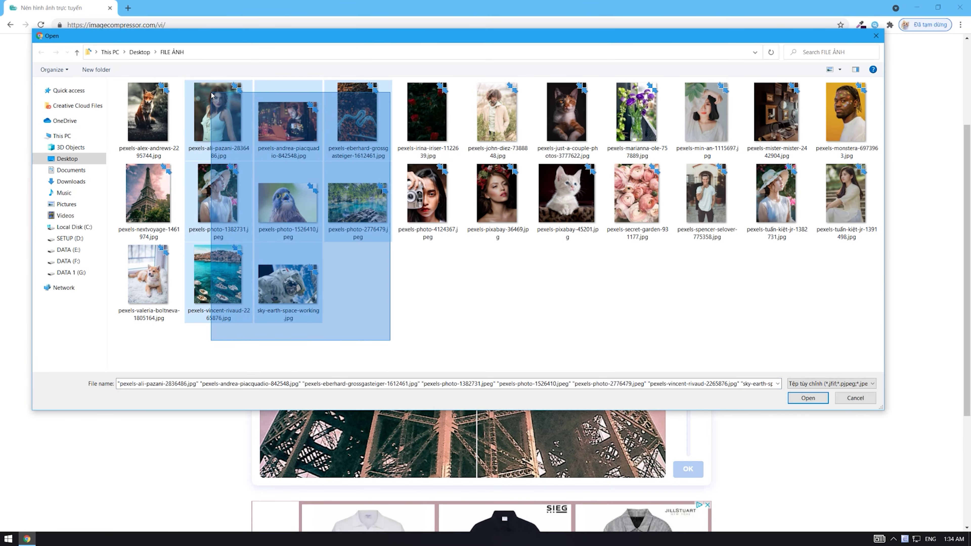
{"action": "left_click", "coordinate": [808, 397]}
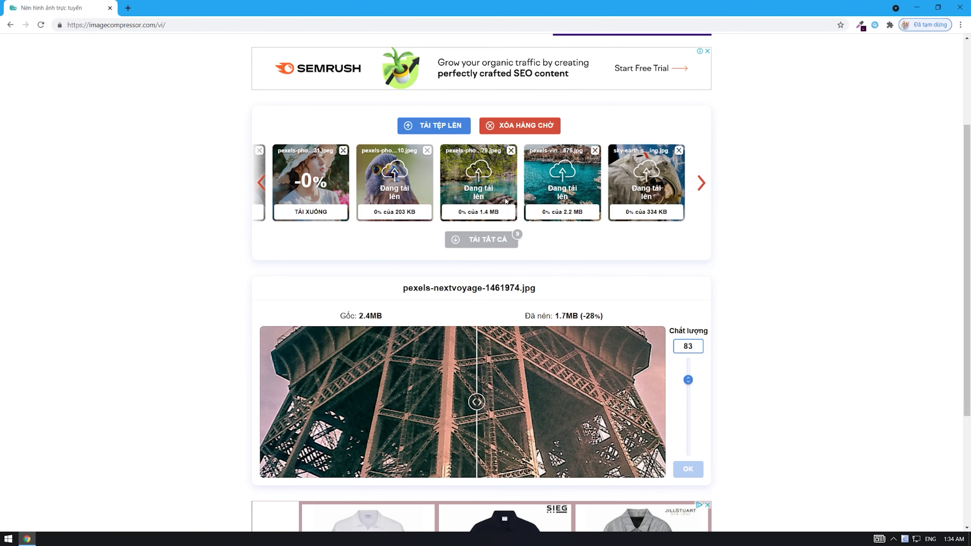
Show the pexels-andrea-piacquadio-842548.jpg result: 1.6MB to 733KB, 54% smaller at quality 77.
{"action": "left_click", "coordinate": [260, 184]}
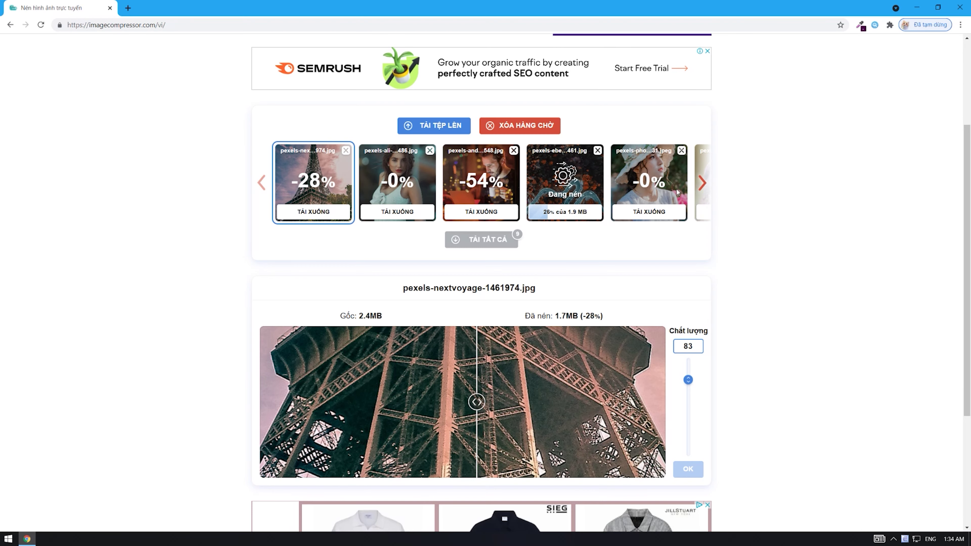
{"action": "scroll", "coordinate": [374, 273], "scroll_direction": "up", "scroll_amount": 1}
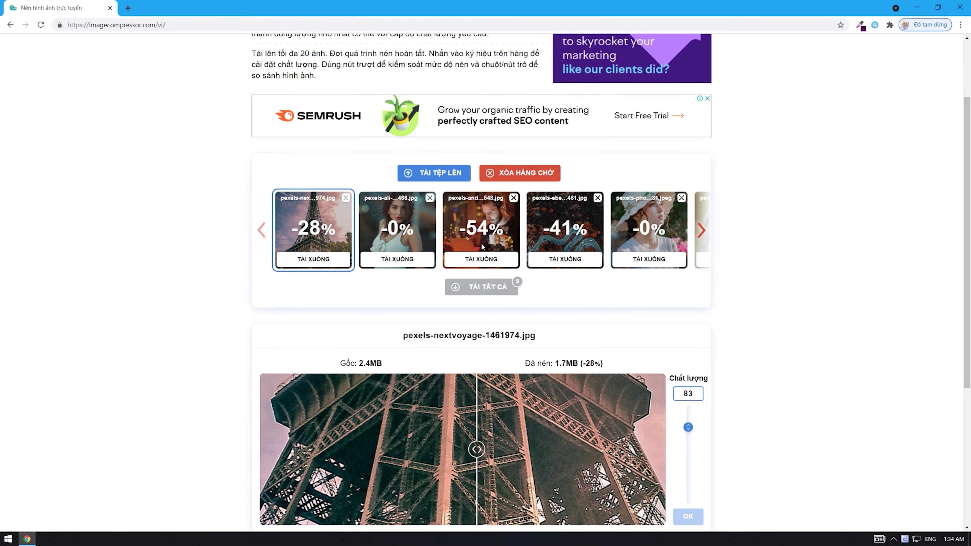
{"action": "left_click", "coordinate": [476, 235]}
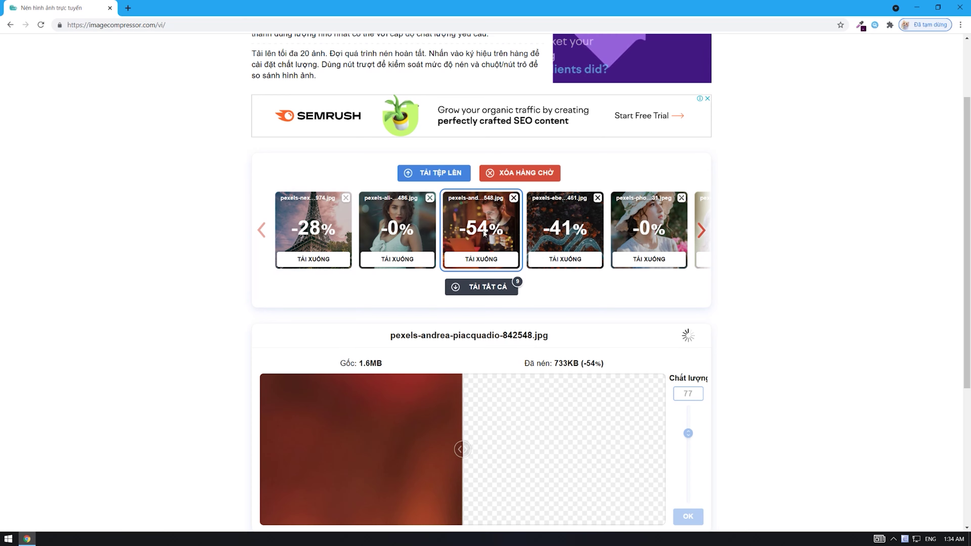
Compare the andrea photo's halves, then show pexels-ali-pazani-2836486.jpg, unchanged at 1.2MB with quality 90.
{"action": "scroll", "coordinate": [769, 277], "scroll_direction": "down", "scroll_amount": 3}
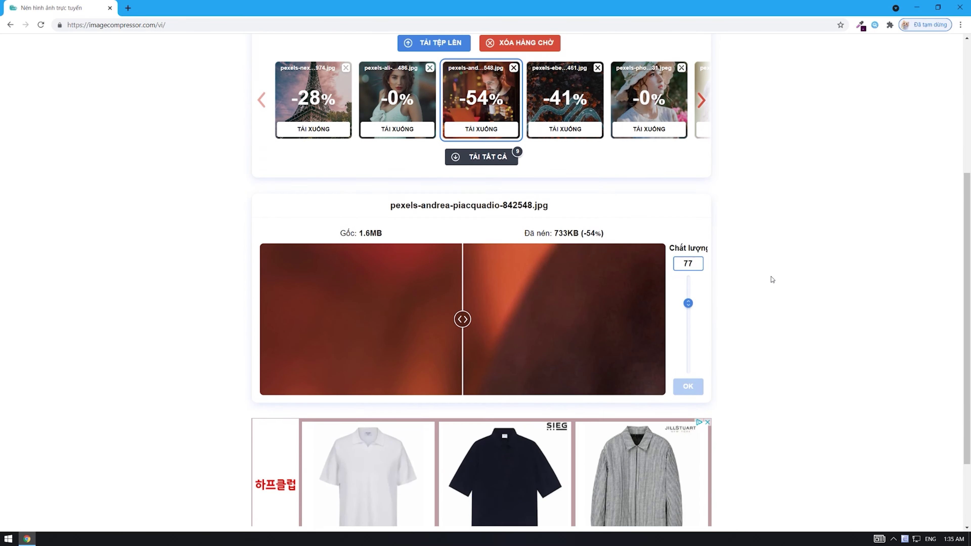
{"action": "left_click_drag", "start_coordinate": [511, 306], "coordinate": [436, 306]}
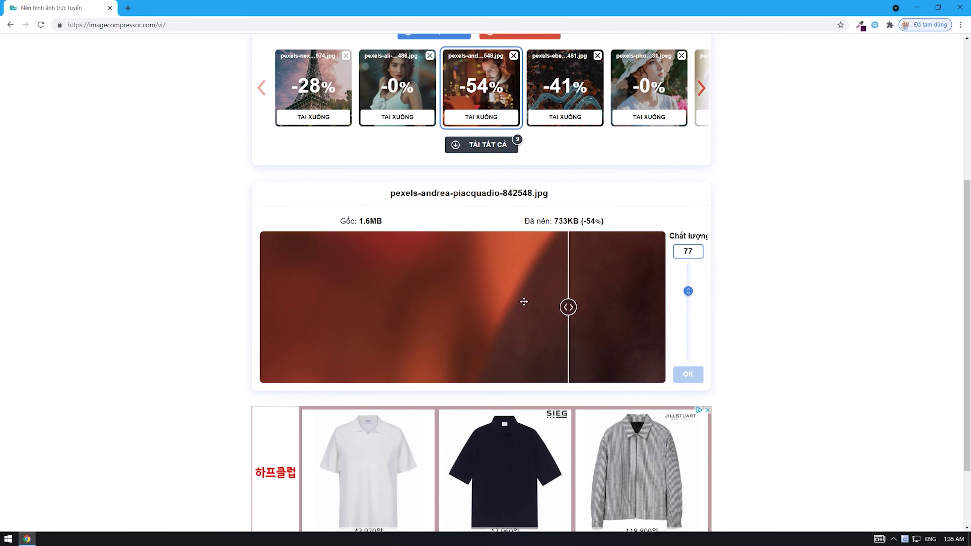
{"action": "scroll", "coordinate": [810, 234], "scroll_direction": "up", "scroll_amount": 3}
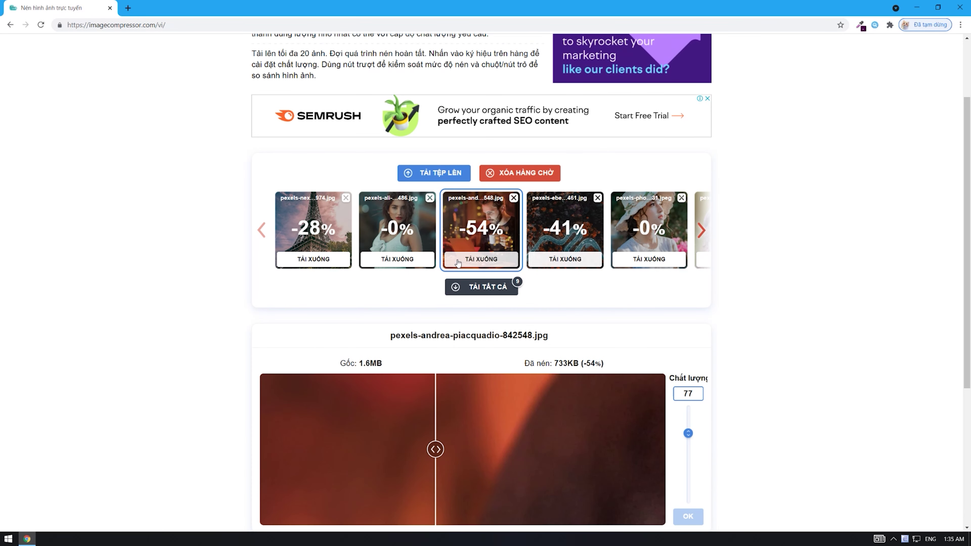
{"action": "left_click", "coordinate": [398, 235]}
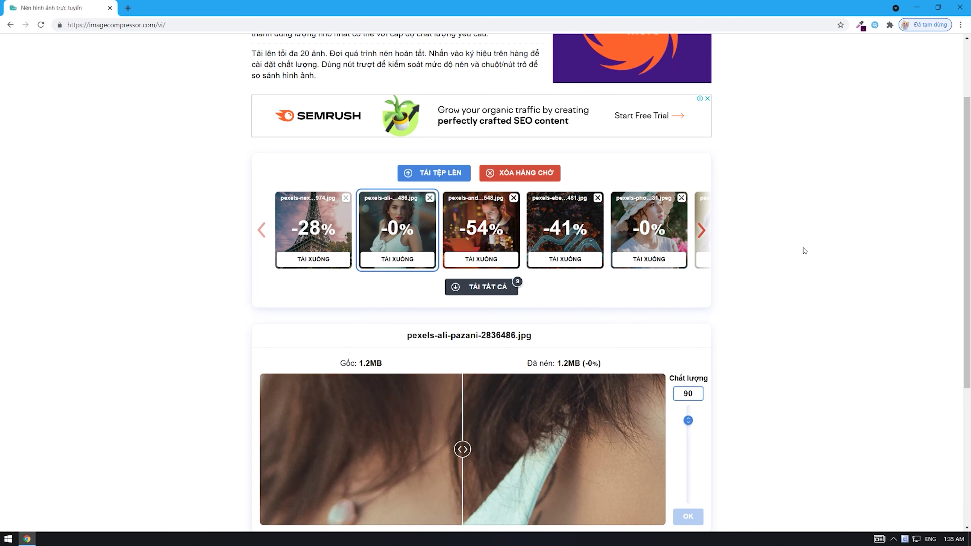
Compare the original and compressed halves of the ali-pazani portrait.
{"action": "scroll", "coordinate": [808, 252], "scroll_direction": "down", "scroll_amount": 2}
{"action": "scroll", "coordinate": [803, 250], "scroll_direction": "up", "scroll_amount": 2}
{"action": "scroll", "coordinate": [799, 251], "scroll_direction": "down", "scroll_amount": 1}
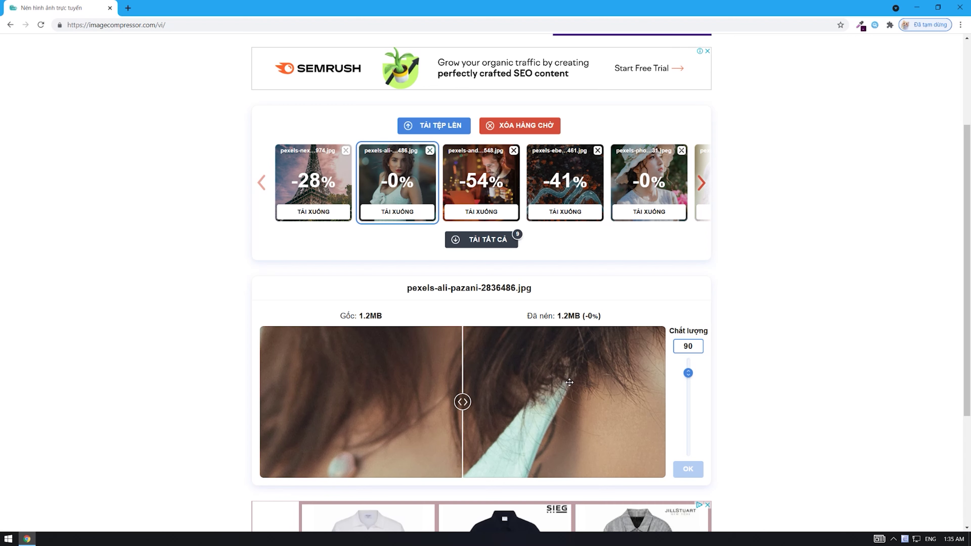
{"action": "mouse_move", "coordinate": [462, 402]}
{"action": "left_mouse_down"}
{"action": "mouse_move", "coordinate": [587, 401]}
{"action": "mouse_move", "coordinate": [366, 402]}
{"action": "mouse_move", "coordinate": [553, 398]}
{"action": "mouse_move", "coordinate": [418, 397]}
{"action": "mouse_move", "coordinate": [494, 391]}
{"action": "mouse_move", "coordinate": [392, 384]}
{"action": "mouse_move", "coordinate": [595, 383]}
{"action": "mouse_move", "coordinate": [408, 380]}
{"action": "mouse_move", "coordinate": [466, 376]}
{"action": "mouse_move", "coordinate": [538, 394]}
{"action": "mouse_move", "coordinate": [466, 392]}
{"action": "mouse_move", "coordinate": [479, 396]}
{"action": "left_mouse_up"}
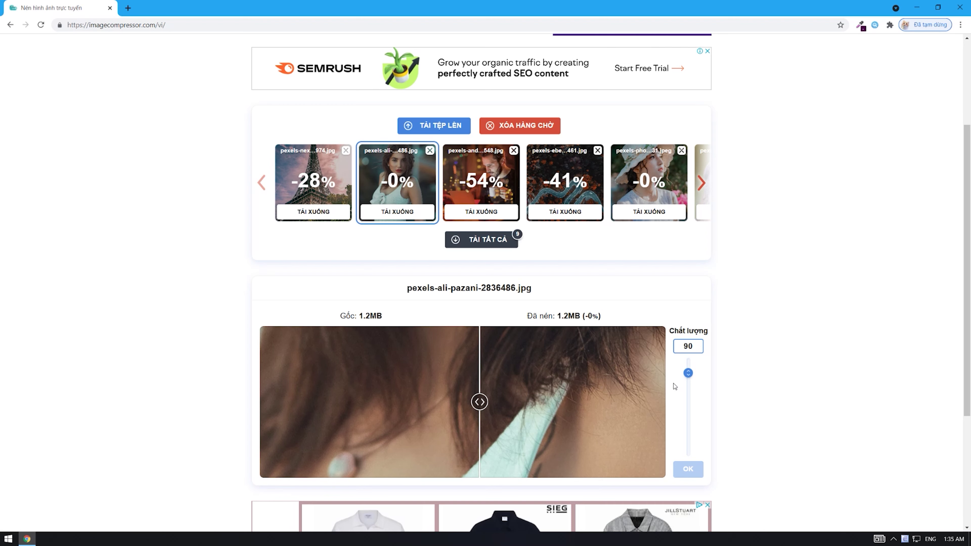
Lower its quality from 90 to 37 (165KB, 86% smaller), compare the preview, then clear the queue.
{"action": "left_click_drag", "start_coordinate": [688, 373], "coordinate": [689, 426]}
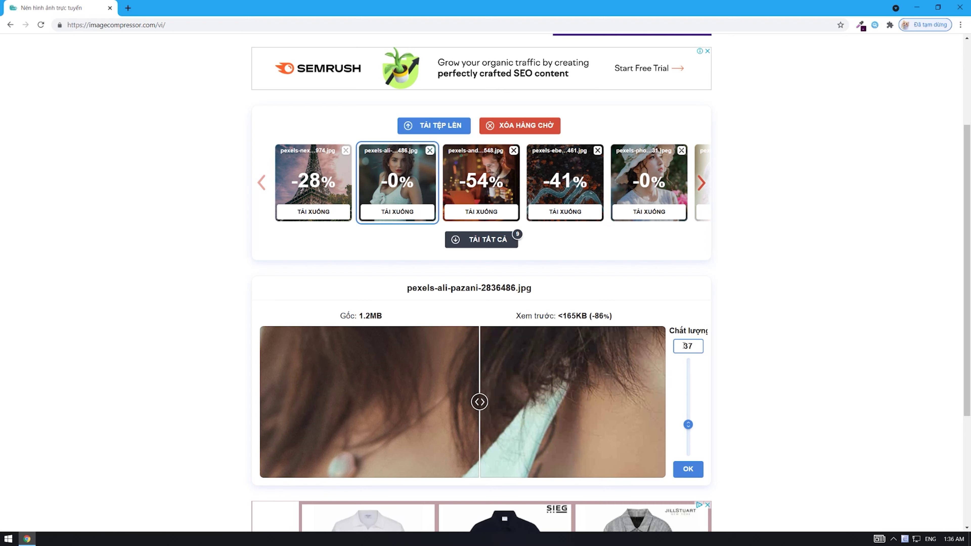
{"action": "left_click_drag", "start_coordinate": [561, 314], "coordinate": [574, 314]}
{"action": "mouse_move", "coordinate": [479, 401]}
{"action": "left_mouse_down"}
{"action": "mouse_move", "coordinate": [585, 402]}
{"action": "mouse_move", "coordinate": [371, 401]}
{"action": "mouse_move", "coordinate": [608, 392]}
{"action": "mouse_move", "coordinate": [413, 401]}
{"action": "mouse_move", "coordinate": [585, 401]}
{"action": "mouse_move", "coordinate": [527, 382]}
{"action": "mouse_move", "coordinate": [429, 401]}
{"action": "mouse_move", "coordinate": [589, 401]}
{"action": "mouse_move", "coordinate": [437, 364]}
{"action": "mouse_move", "coordinate": [481, 362]}
{"action": "mouse_move", "coordinate": [412, 359]}
{"action": "mouse_move", "coordinate": [534, 353]}
{"action": "mouse_move", "coordinate": [440, 357]}
{"action": "left_mouse_up"}
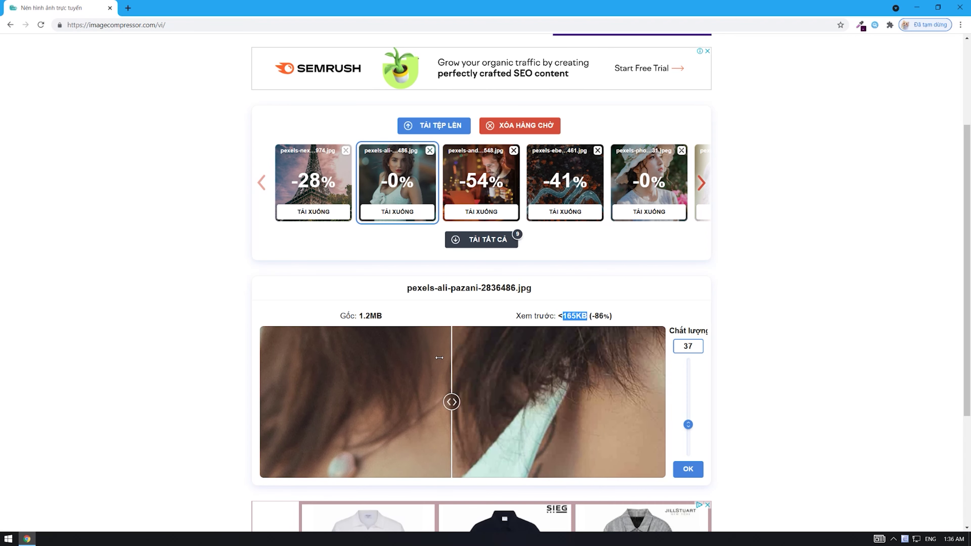
{"action": "left_click", "coordinate": [628, 260]}
Upload pexels-min-an-1115697.jpg, compressed 16% from 1.2MB to 1006KB at quality 85.
{"action": "left_click", "coordinate": [550, 226]}
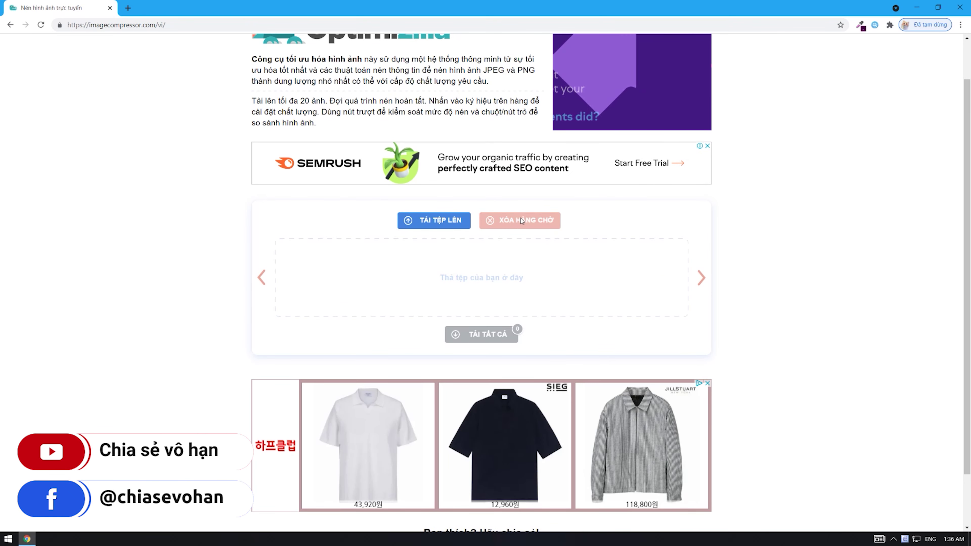
{"action": "left_click", "coordinate": [433, 220]}
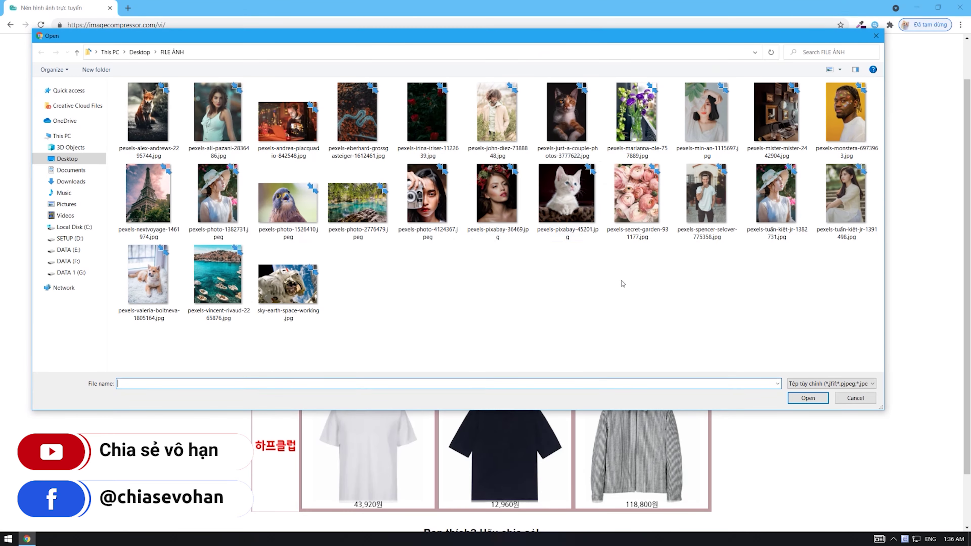
{"action": "left_click", "coordinate": [707, 118]}
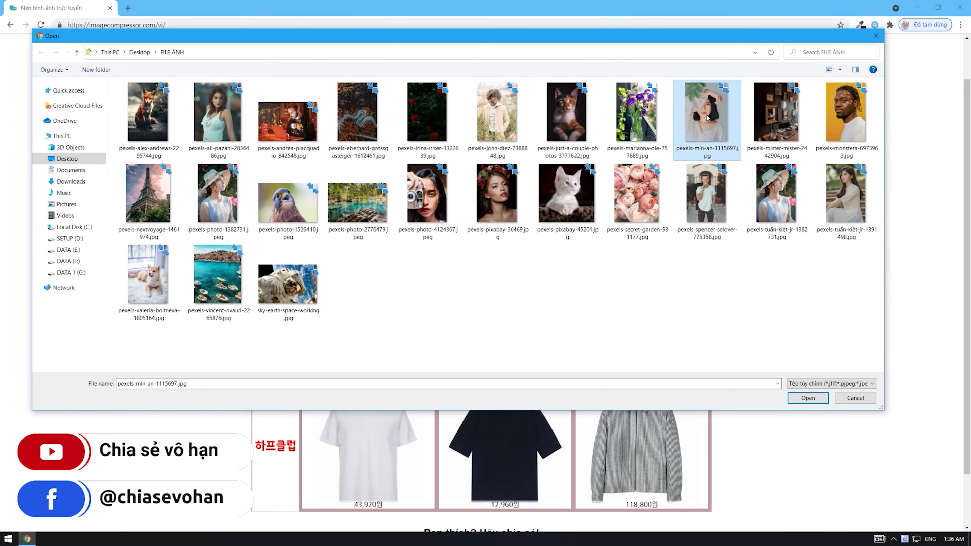
{"action": "left_click", "coordinate": [807, 399]}
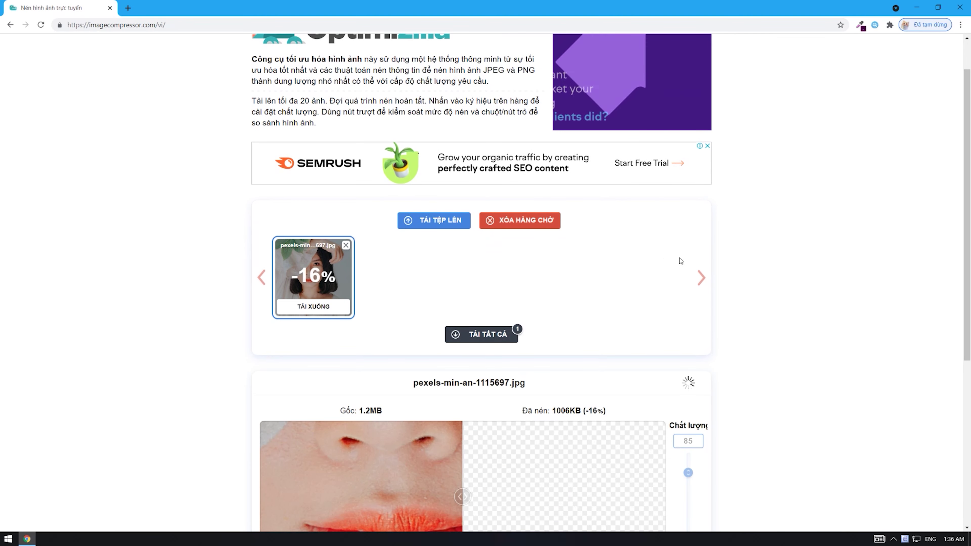
Lower pexels-min-an-1115697.jpg's quality from 85 to 20 and compare the original and compressed halves.
{"action": "scroll", "coordinate": [680, 258], "scroll_direction": "down", "scroll_amount": 1}
{"action": "scroll", "coordinate": [643, 232], "scroll_direction": "down", "scroll_amount": 4}
{"action": "scroll", "coordinate": [643, 232], "scroll_direction": "up", "scroll_amount": 1}
{"action": "scroll", "coordinate": [320, 150], "scroll_direction": "up", "scroll_amount": 1}
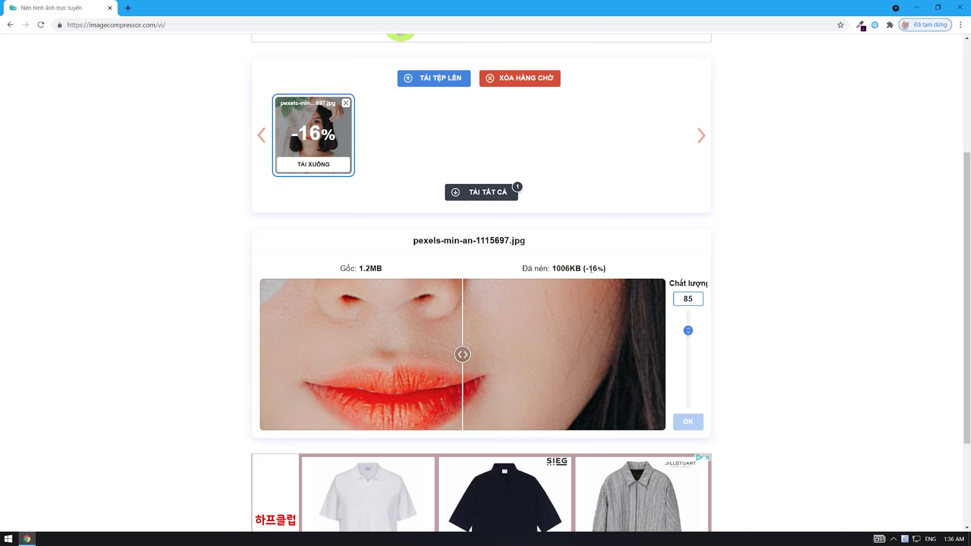
{"action": "mouse_move", "coordinate": [591, 270]}
{"action": "left_mouse_down"}
{"action": "mouse_move", "coordinate": [608, 269]}
{"action": "mouse_move", "coordinate": [582, 268]}
{"action": "left_mouse_up"}
{"action": "left_click_drag", "start_coordinate": [688, 331], "coordinate": [688, 394]}
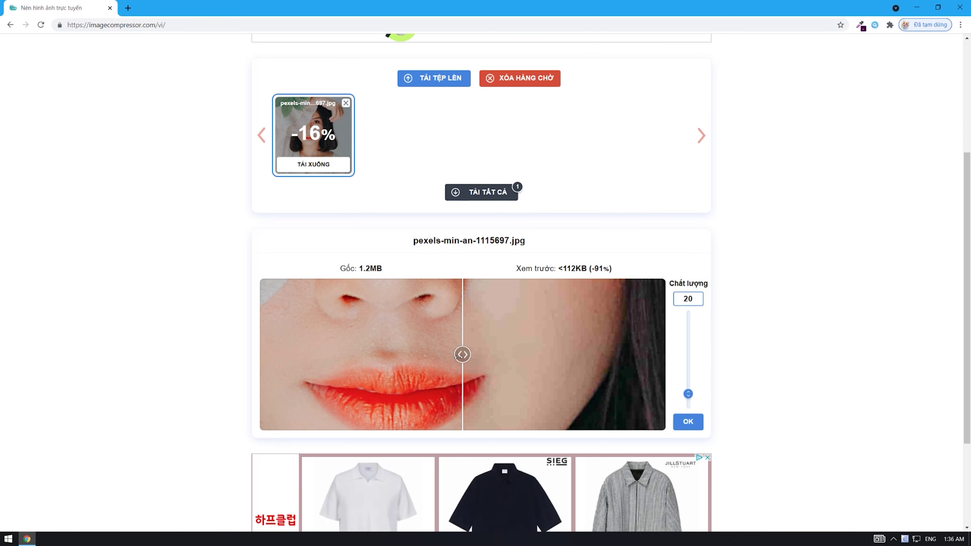
{"action": "mouse_move", "coordinate": [460, 356]}
{"action": "left_mouse_down"}
{"action": "mouse_move", "coordinate": [364, 355]}
{"action": "mouse_move", "coordinate": [578, 343]}
{"action": "mouse_move", "coordinate": [373, 355]}
{"action": "mouse_move", "coordinate": [591, 354]}
{"action": "mouse_move", "coordinate": [364, 341]}
{"action": "left_mouse_up"}
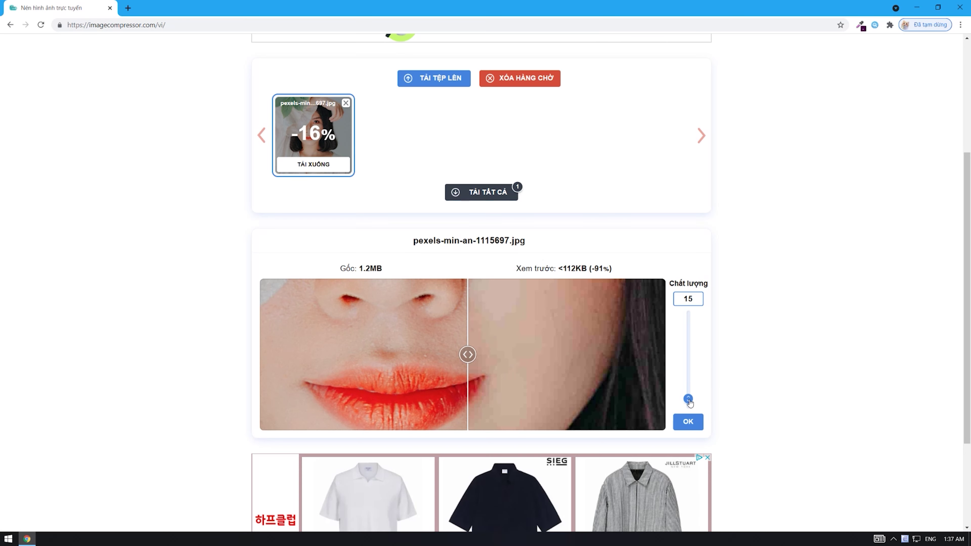
Drop the quality further to 10, compare the preview again, and apply it with OK.
{"action": "left_click", "coordinate": [688, 404]}
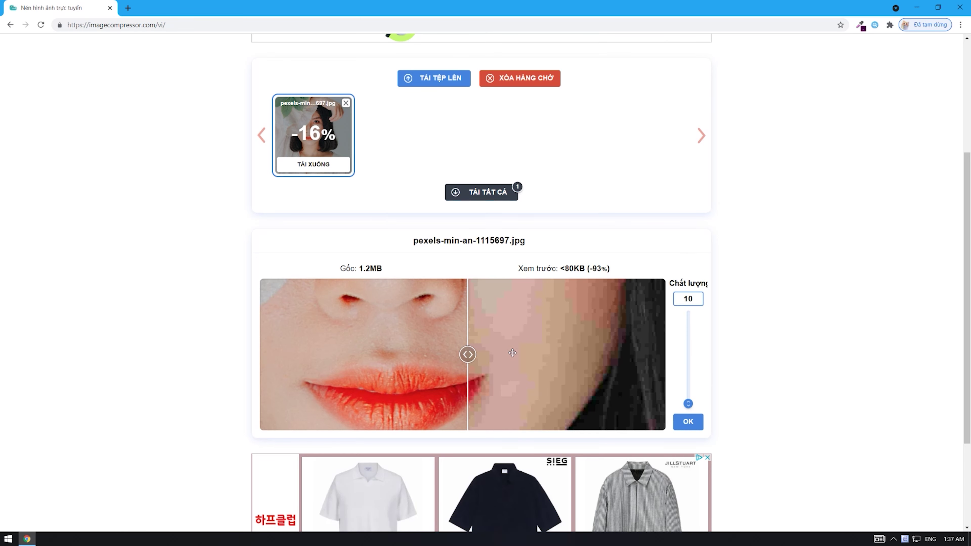
{"action": "left_click_drag", "start_coordinate": [475, 352], "coordinate": [588, 354]}
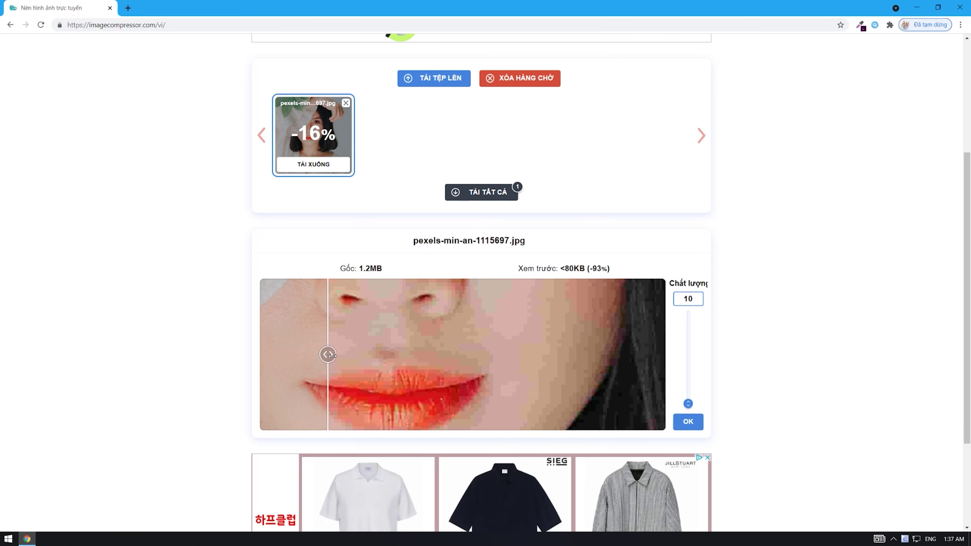
{"action": "left_click_drag", "start_coordinate": [585, 354], "coordinate": [514, 352]}
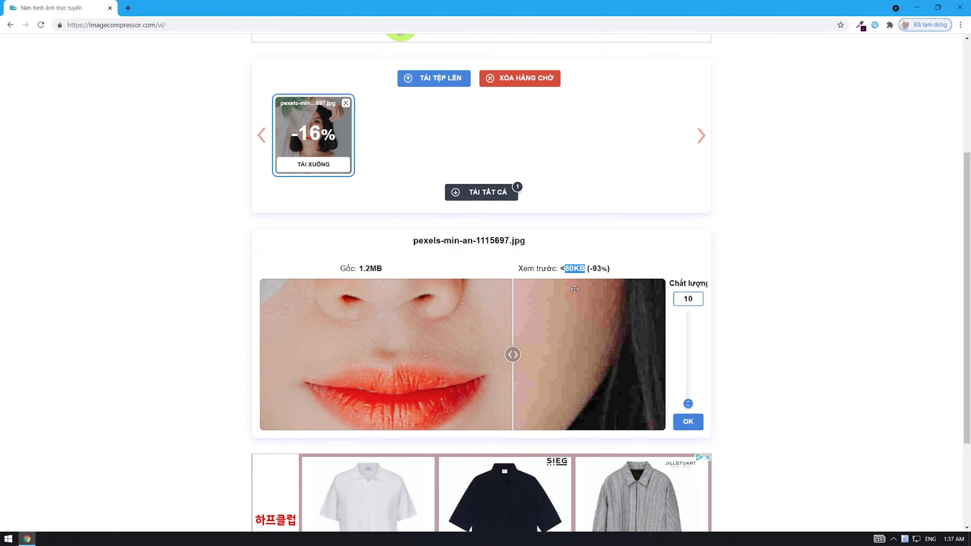
{"action": "scroll", "coordinate": [575, 289], "scroll_direction": "up", "scroll_amount": 3}
{"action": "left_click_drag", "start_coordinate": [513, 449], "coordinate": [481, 449]}
{"action": "scroll", "coordinate": [831, 312], "scroll_direction": "down", "scroll_amount": 5}
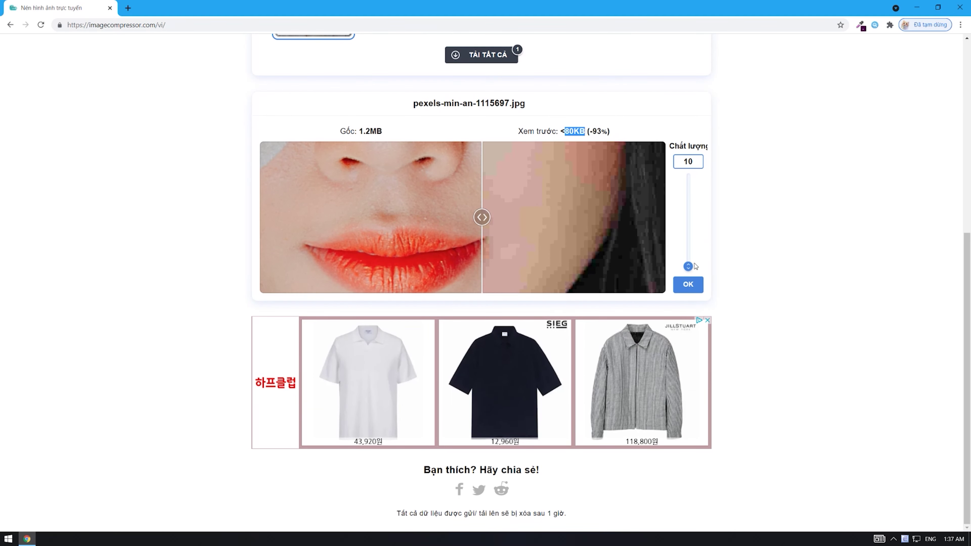
{"action": "scroll", "coordinate": [725, 260], "scroll_direction": "up", "scroll_amount": 3}
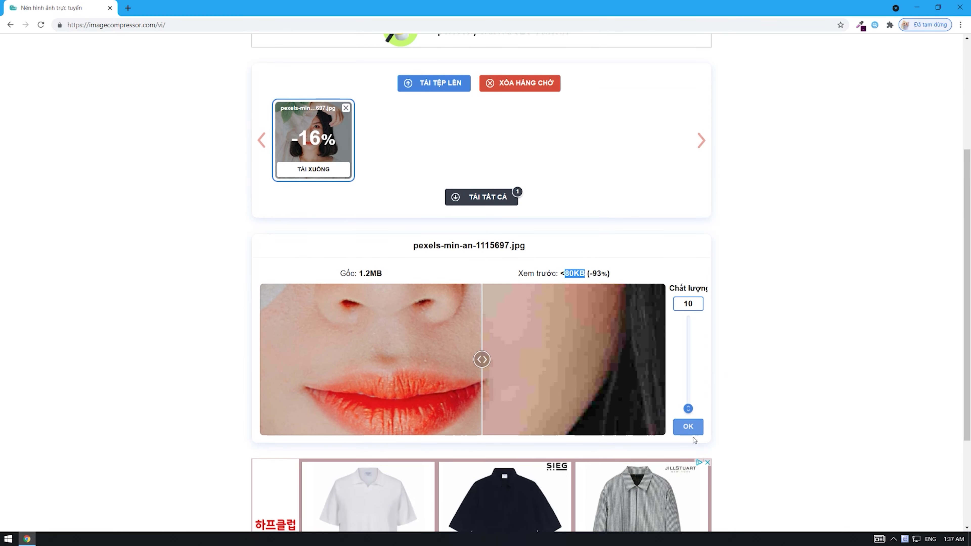
{"action": "left_click", "coordinate": [686, 429]}
{"action": "left_click", "coordinate": [687, 427]}
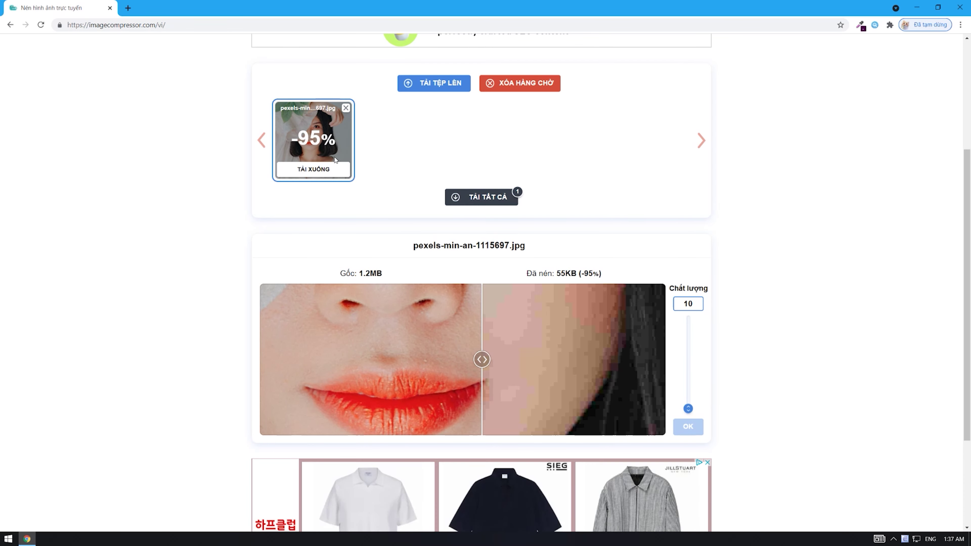
Download the 55KB compressed pexels-min-an-1115697.jpg.
{"action": "scroll", "coordinate": [335, 160], "scroll_direction": "down", "scroll_amount": 1}
{"action": "scroll", "coordinate": [401, 161], "scroll_direction": "up", "scroll_amount": 2}
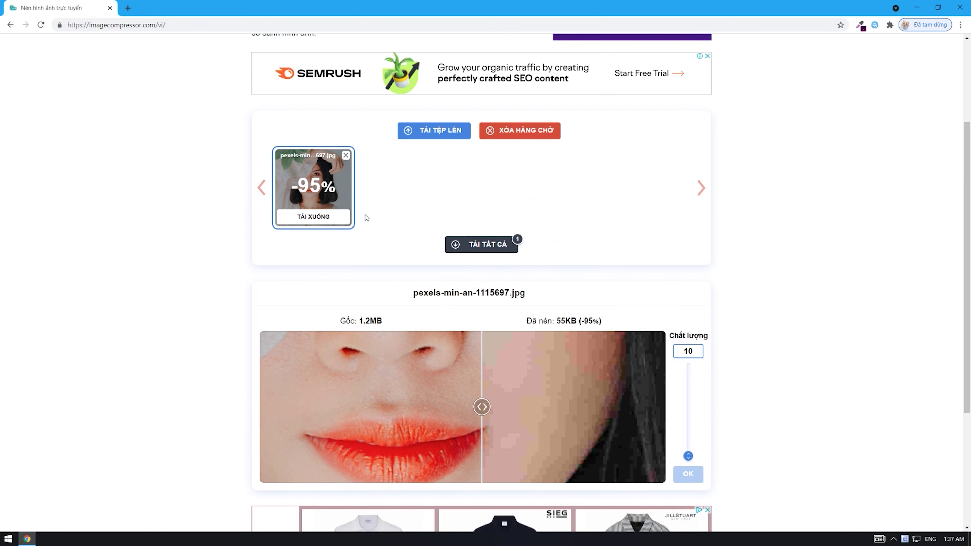
{"action": "left_click", "coordinate": [319, 217]}
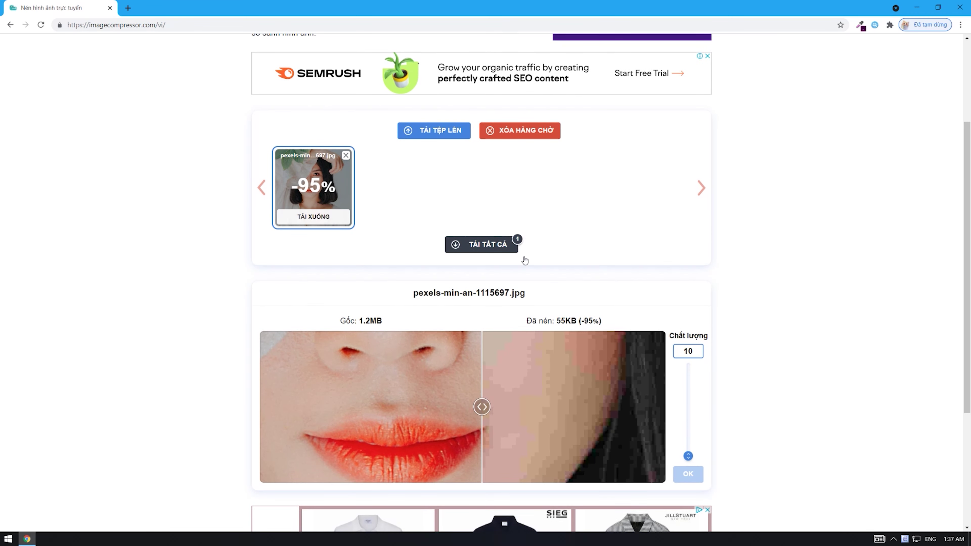
Upload twelve more photos from the FILE ẢNH folder for compression.
{"action": "scroll", "coordinate": [602, 202], "scroll_direction": "up", "scroll_amount": 3}
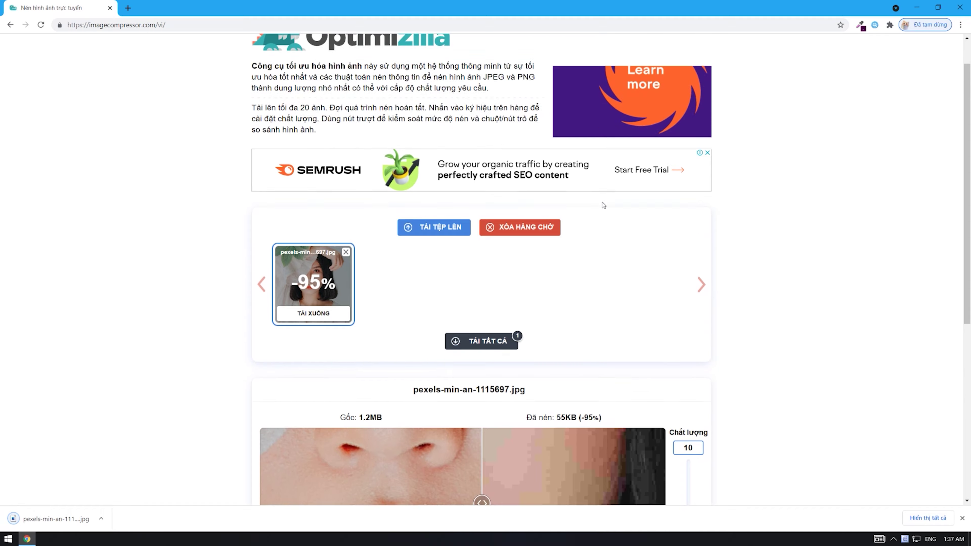
{"action": "left_click", "coordinate": [434, 268]}
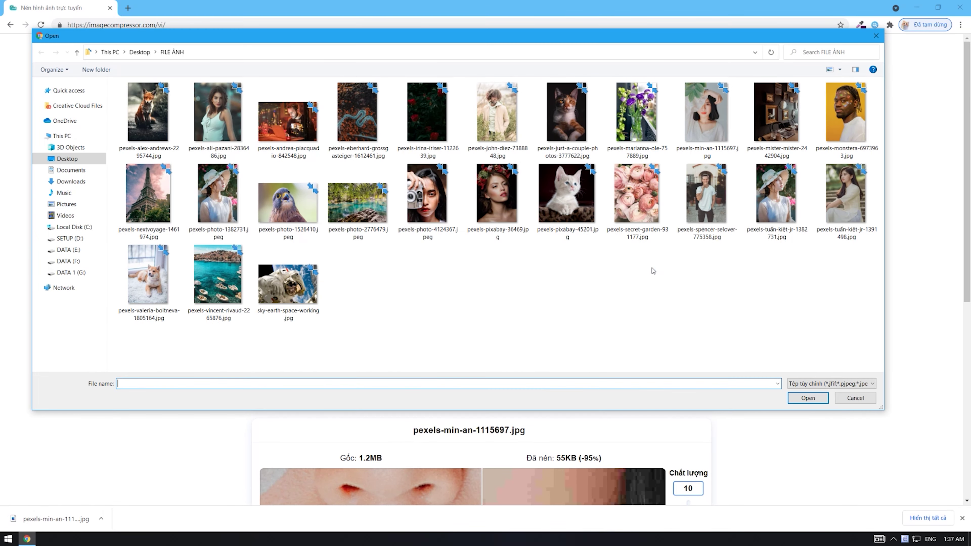
{"action": "left_click_drag", "start_coordinate": [829, 294], "coordinate": [616, 225]}
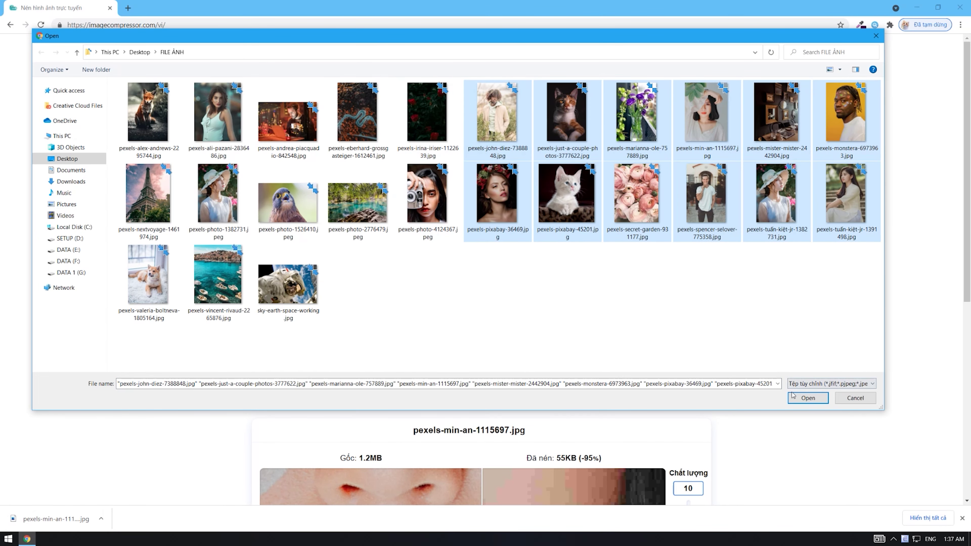
{"action": "left_click", "coordinate": [793, 396]}
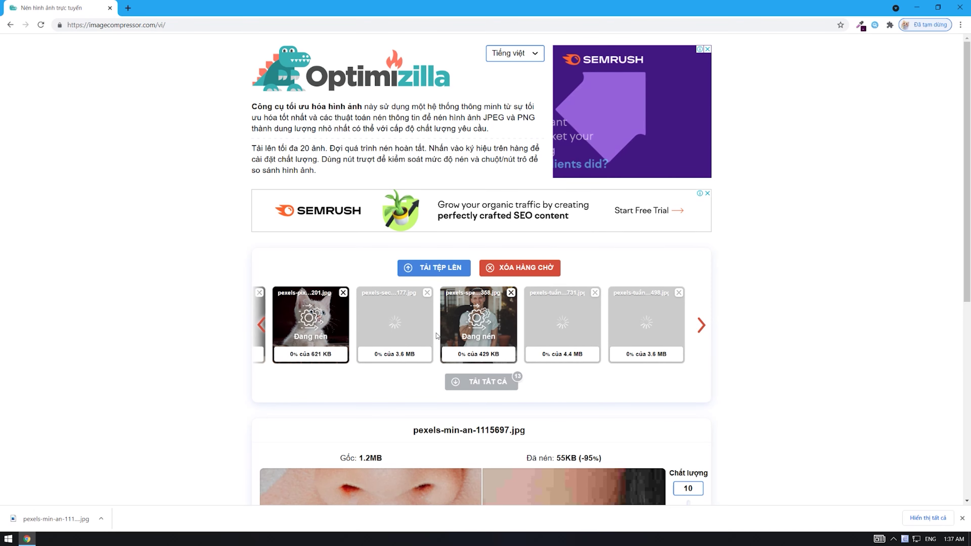
Browse the queue, inspect pexels-marianna-ole-757889.jpg's details, then download all 13 photos as imagecompressor.zip.
{"action": "scroll", "coordinate": [704, 327], "scroll_direction": "down", "scroll_amount": 3}
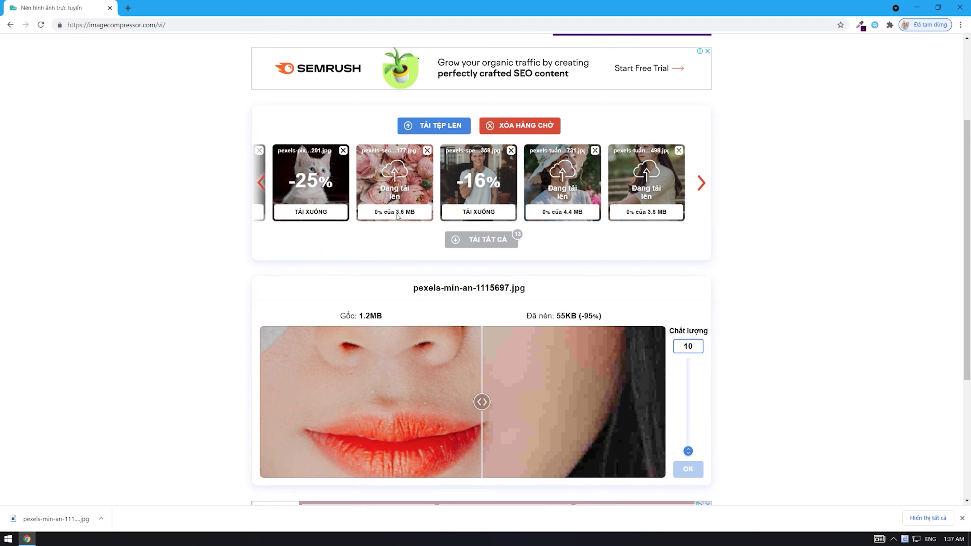
{"action": "left_click", "coordinate": [260, 183]}
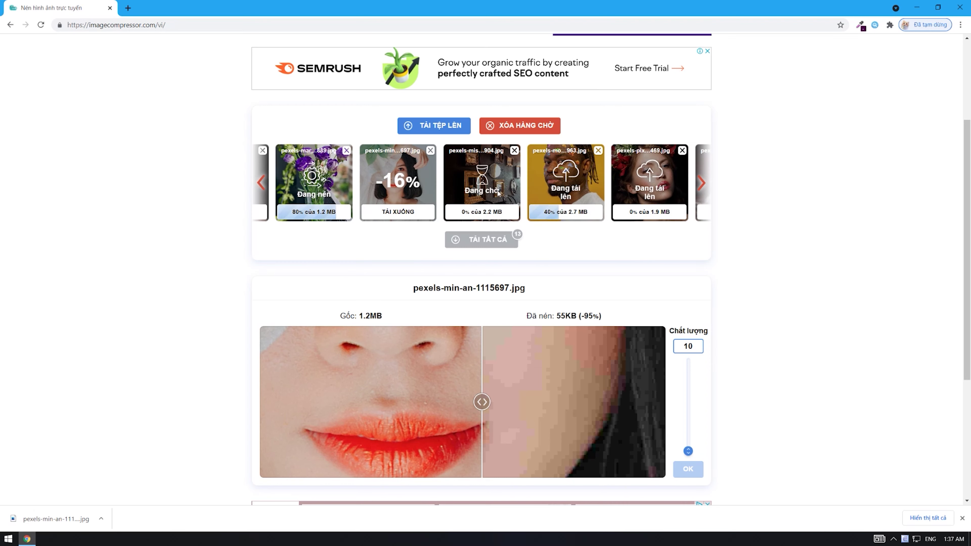
{"action": "left_click", "coordinate": [703, 184]}
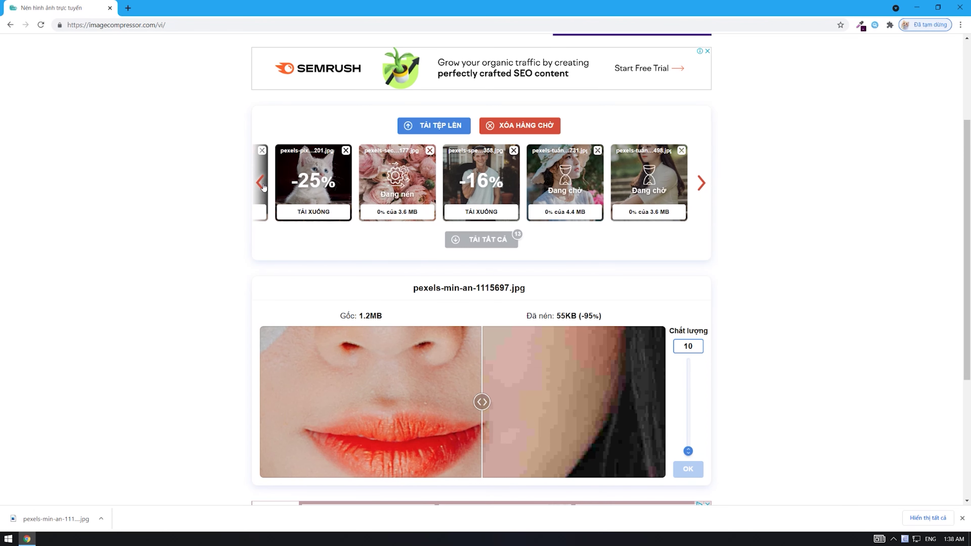
{"action": "left_click", "coordinate": [315, 190]}
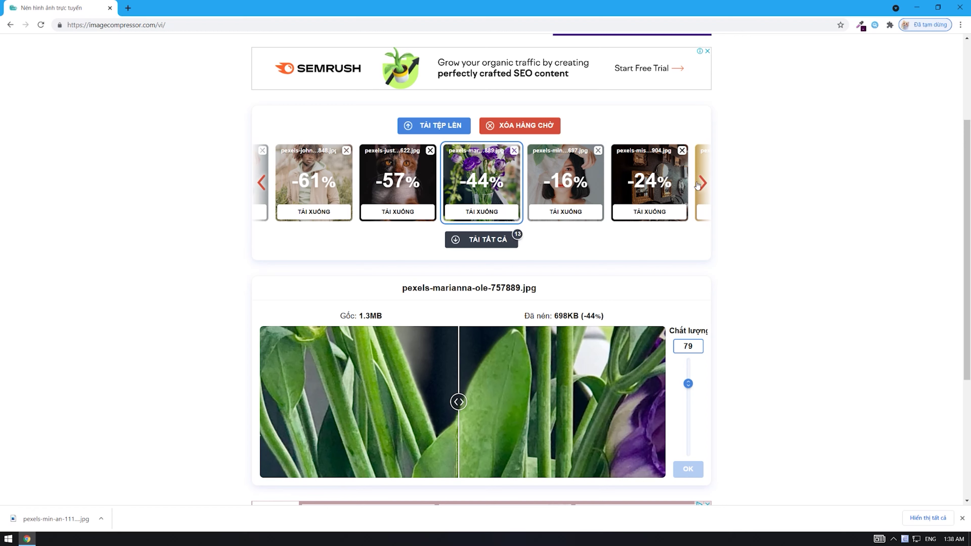
{"action": "left_click", "coordinate": [448, 237]}
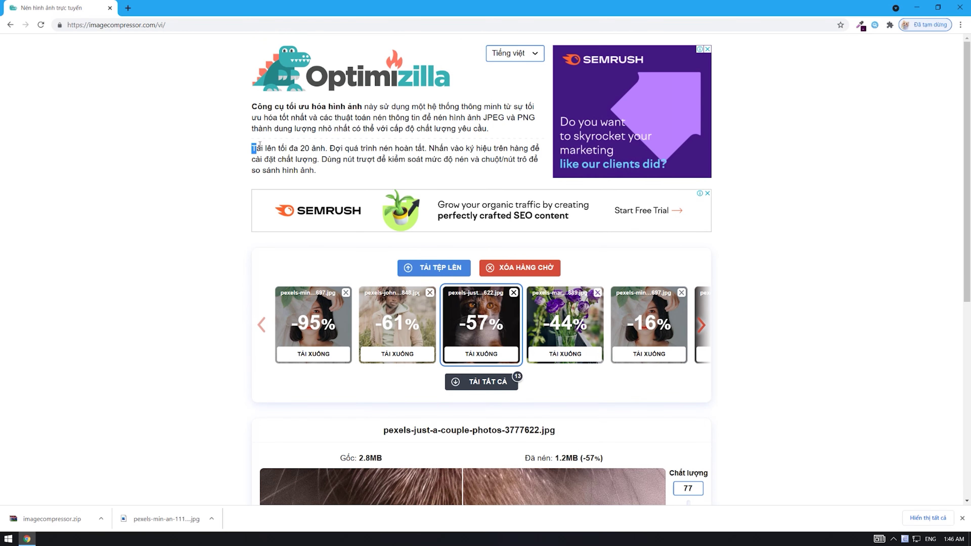
{"action": "left_click_drag", "start_coordinate": [251, 148], "coordinate": [325, 148]}
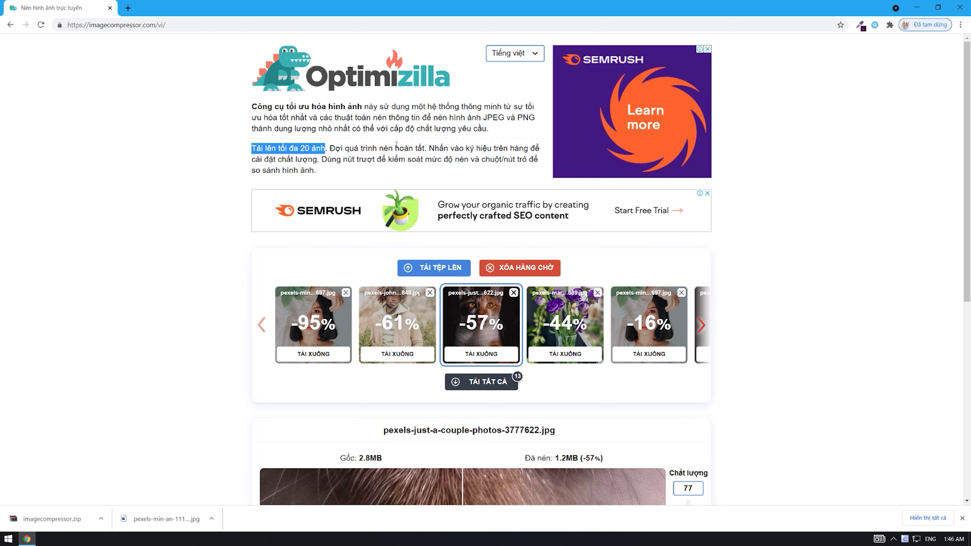
{"action": "left_click", "coordinate": [400, 152]}
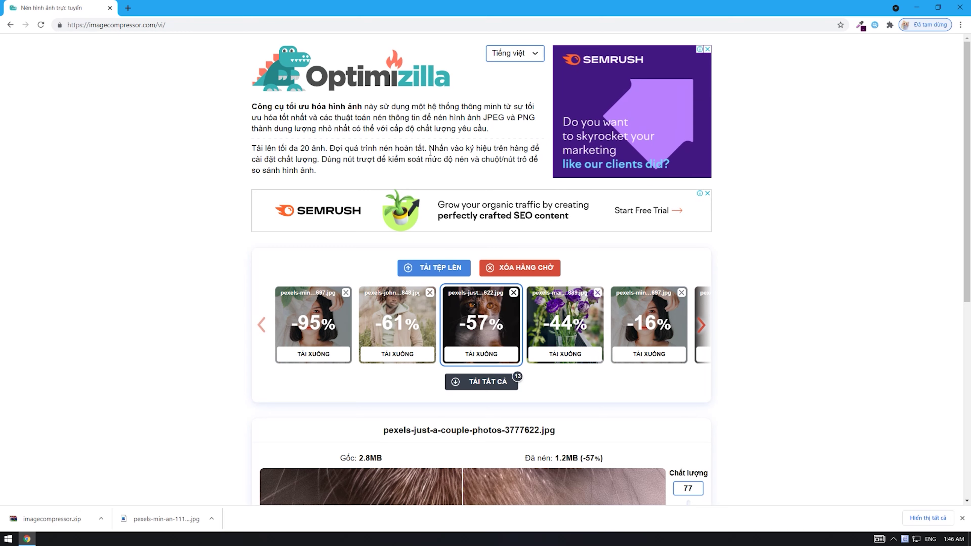
{"action": "scroll", "coordinate": [441, 157], "scroll_direction": "down", "scroll_amount": 1}
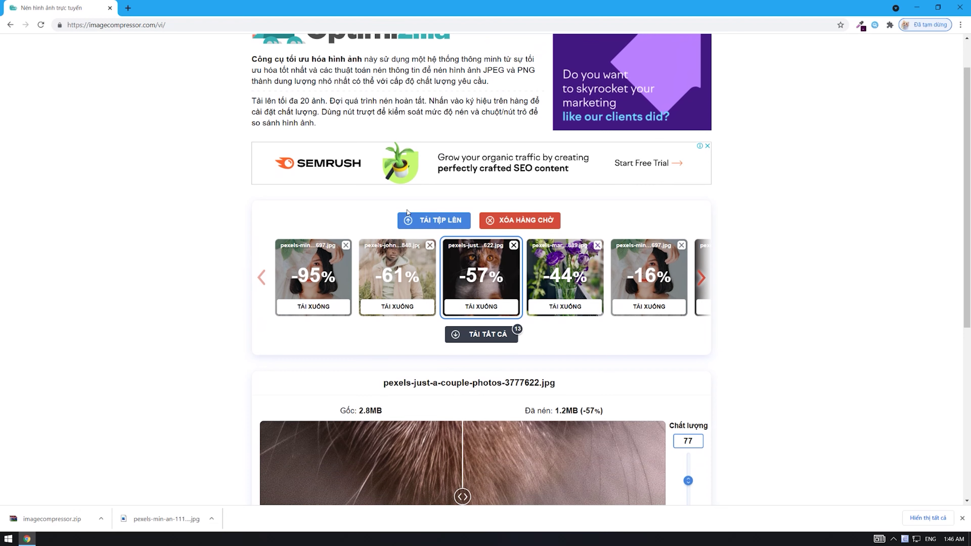
{"action": "scroll", "coordinate": [408, 212], "scroll_direction": "up", "scroll_amount": 1}
{"action": "scroll", "coordinate": [271, 201], "scroll_direction": "down", "scroll_amount": 1}
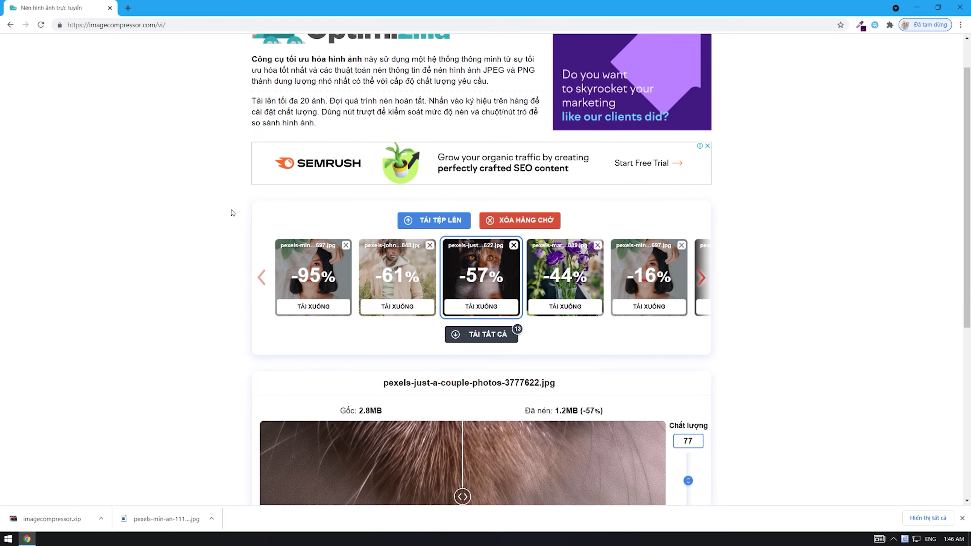